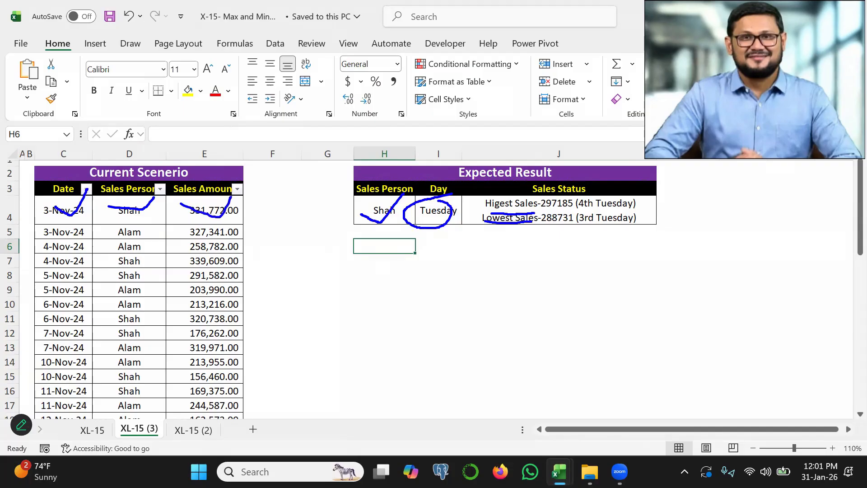
left_click_drag(353, 198, 399, 196)
left_click_drag(452, 194, 460, 196)
key("Escape")
Examine the choices offered for the salesperson in H4 and the day in I4 of the Expected Result table.
left_click(395, 213)
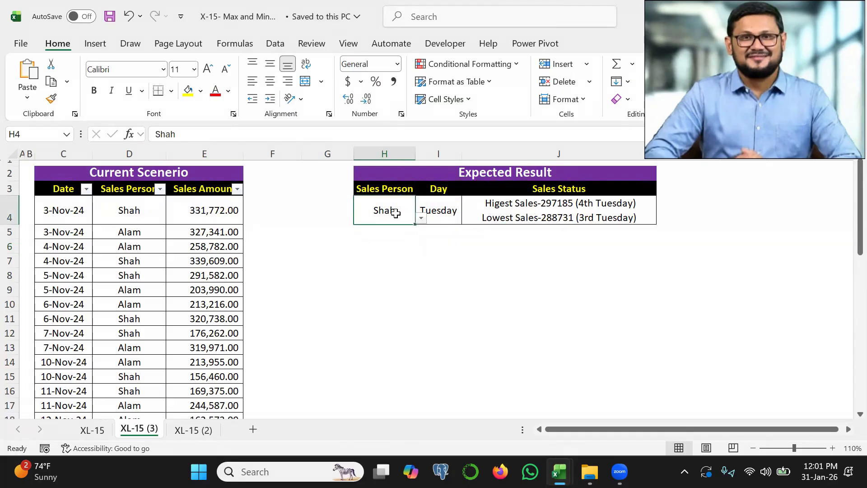
left_click(421, 217)
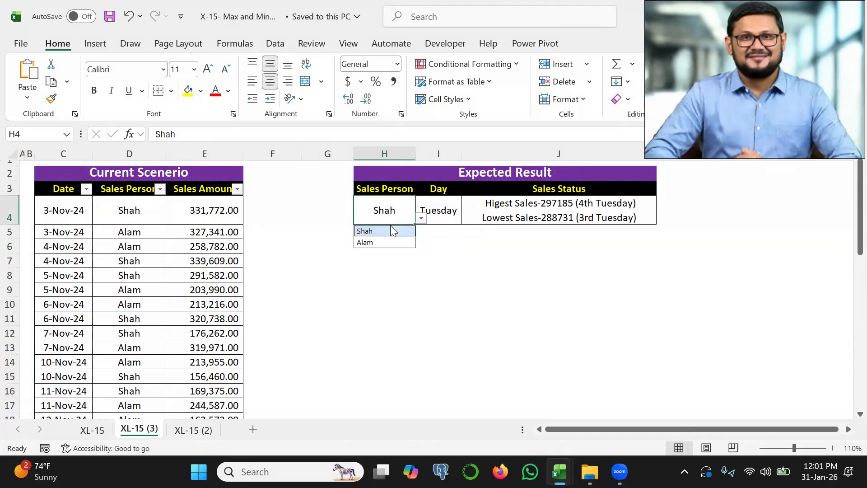
left_click(426, 210)
left_click(468, 219)
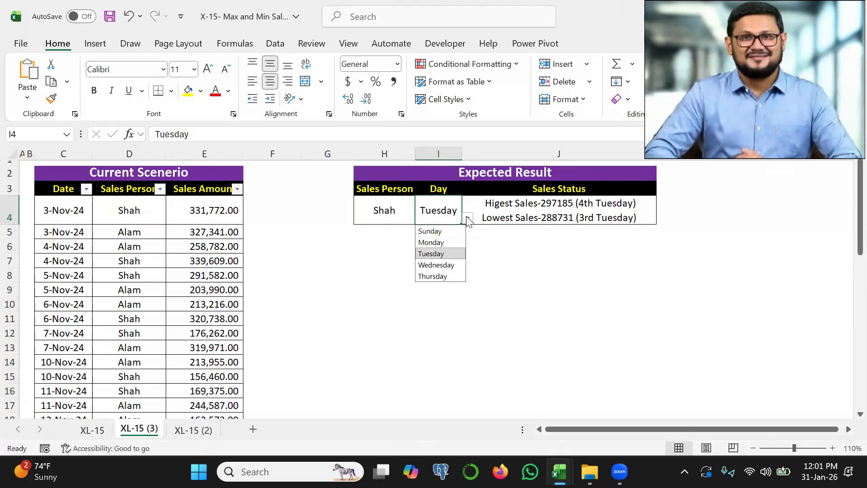
left_click(468, 220)
left_click_drag(491, 214, 592, 212)
Set the Expected Result salesperson in H4 to the second listed person and the day in I4 to Thursday.
left_click(387, 213)
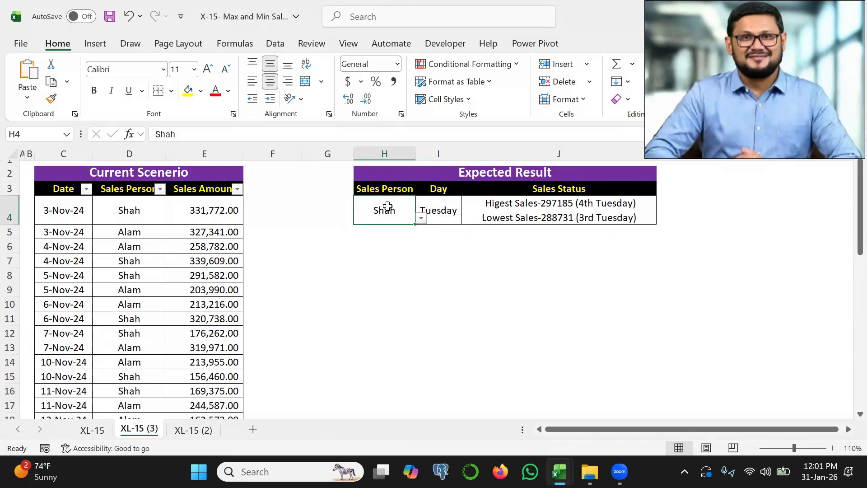
left_click(421, 218)
left_click(378, 243)
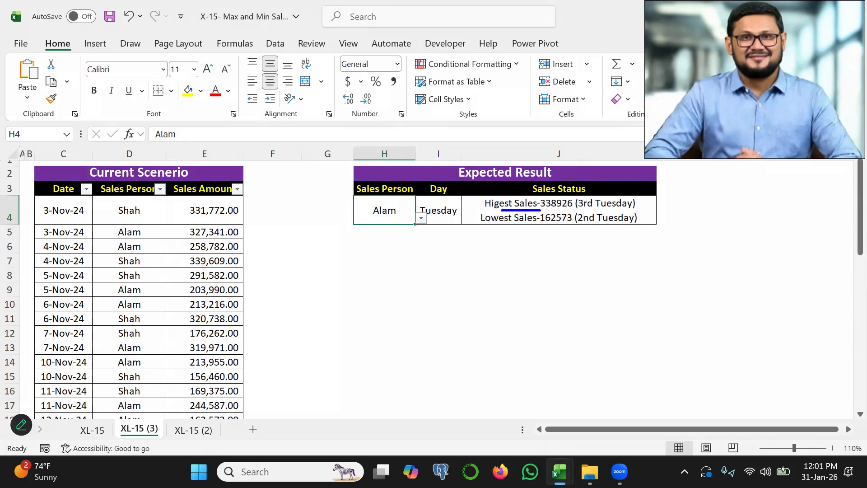
left_click(446, 213)
left_click(467, 218)
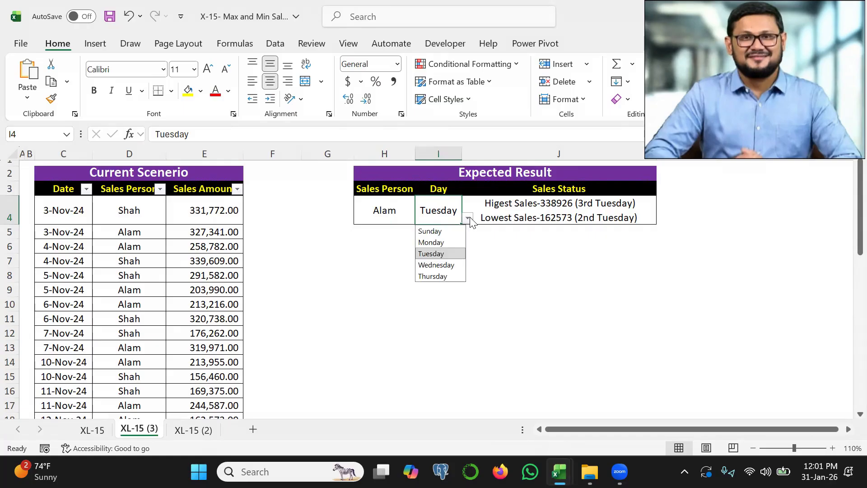
left_click(432, 276)
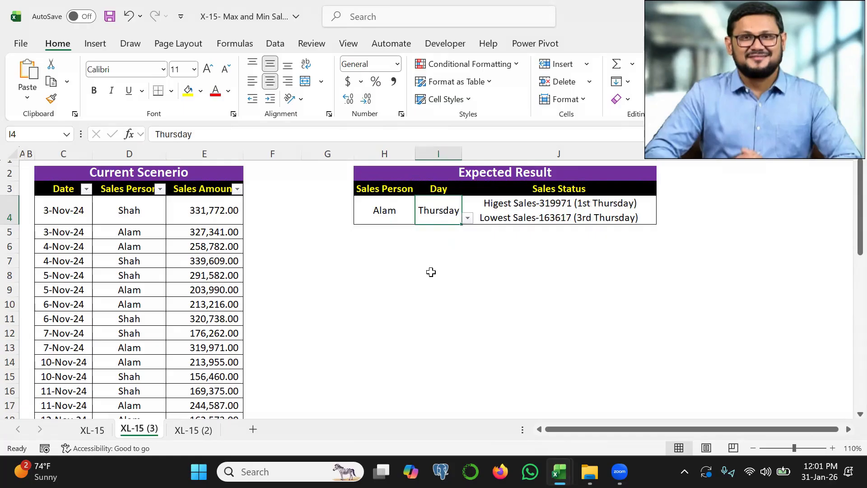
Switch H4 back to the first listed salesperson and set the day in I4 to Tuesday.
left_click(407, 221)
left_click(423, 218)
left_click(381, 230)
key("Right")
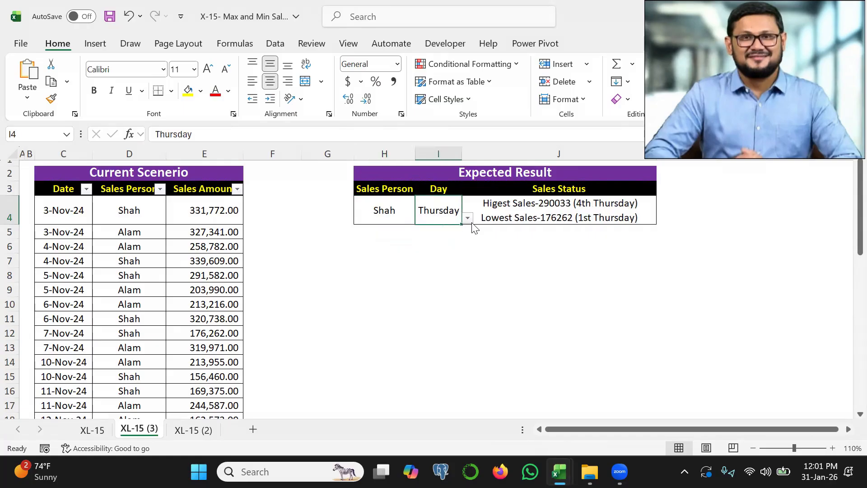
left_click(468, 219)
left_click(435, 254)
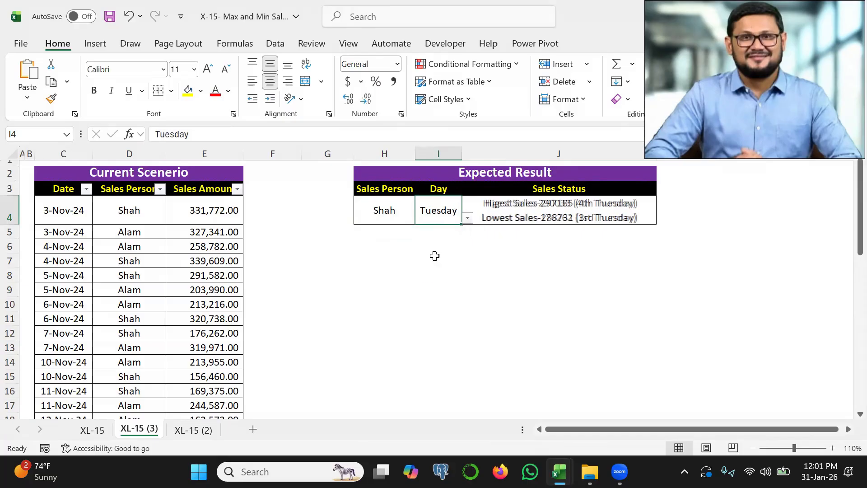
key("ctrl+2")
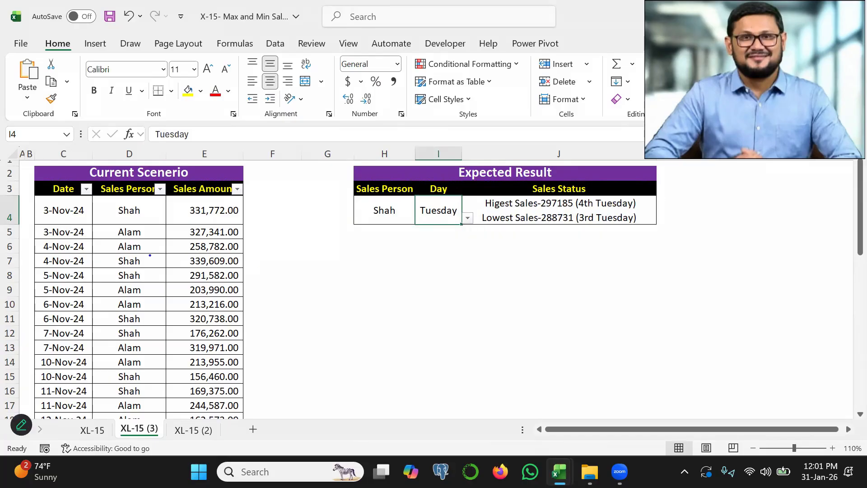
left_click_drag(66, 247, 144, 242)
key("Escape")
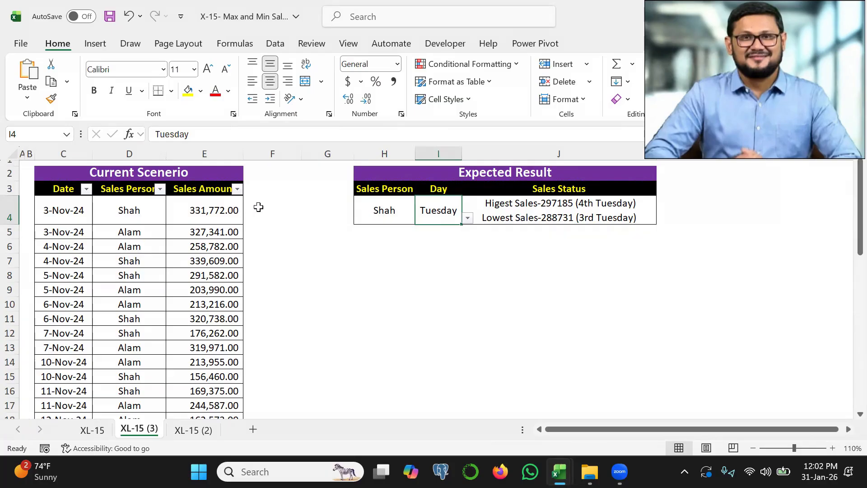
Enter =TEXT(C4:C43,"dddd") in F4 to spill the full weekday name beside every sales record.
left_click(259, 207)
type("=tex")
key("Tab")
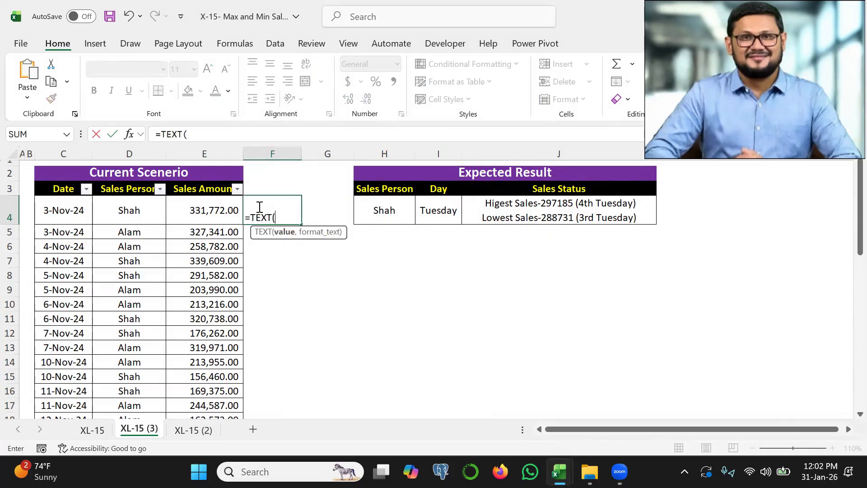
left_click(57, 211)
key("ctrl+shift+Down")
type(",")
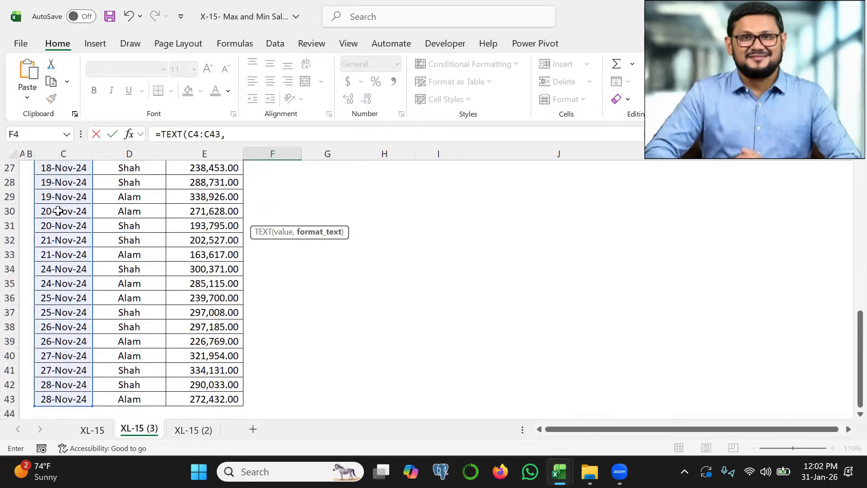
left_click_drag(860, 331, 860, 178)
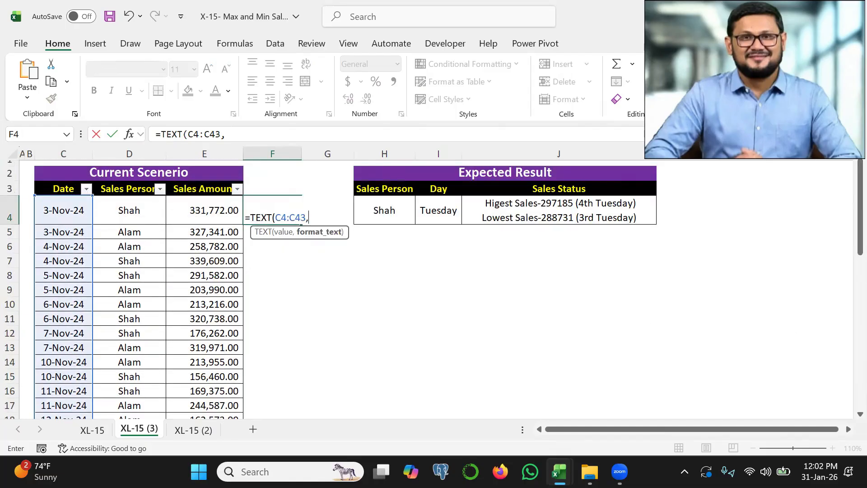
type("\"dddd\")")
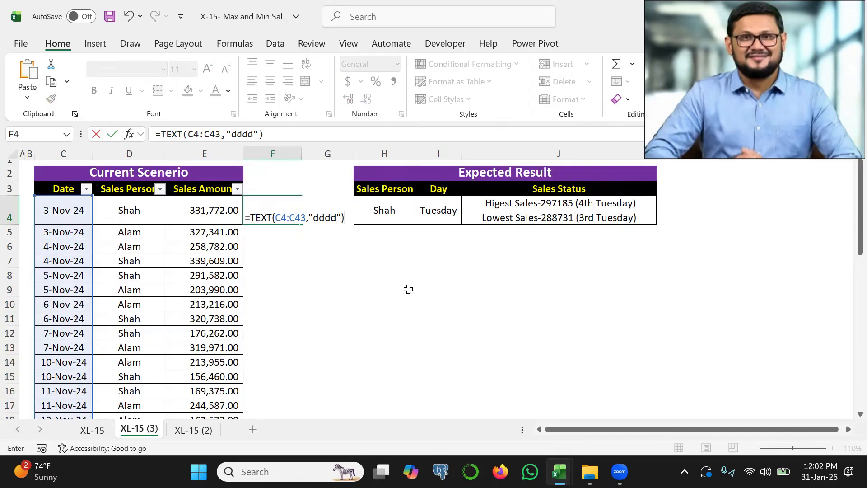
key("Return")
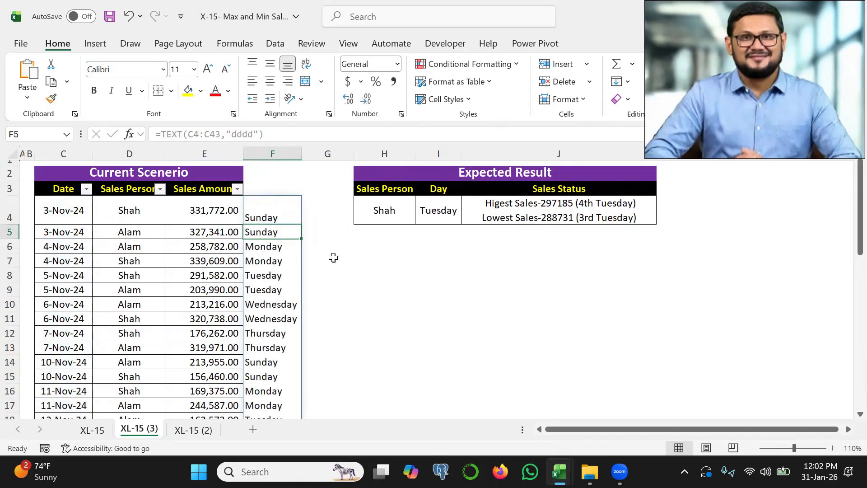
mouse_move(260, 229)
left_mouse_down()
mouse_move(282, 247)
mouse_move(273, 335)
left_mouse_up()
key("Escape")
Begin a FILTER formula in H6 with the sales amounts E4:E43 as its array.
left_click(384, 246)
key("ctrl+2")
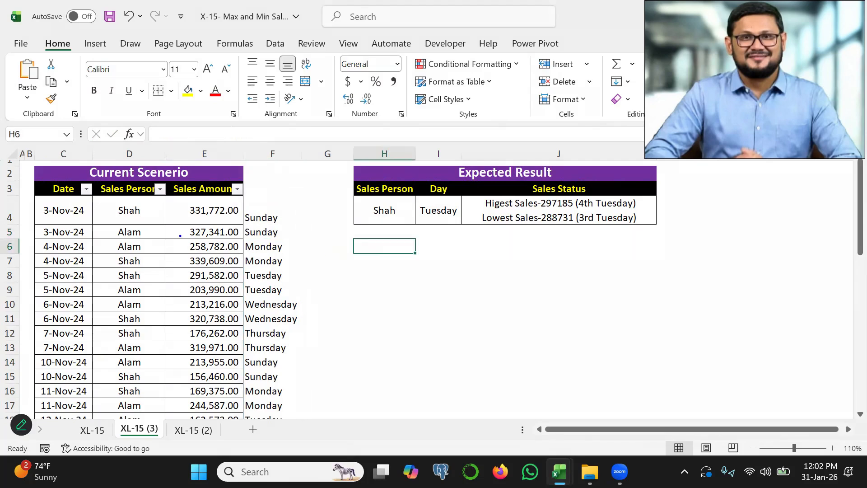
left_click_drag(179, 235, 210, 285)
left_click_drag(358, 219, 442, 221)
key("Escape")
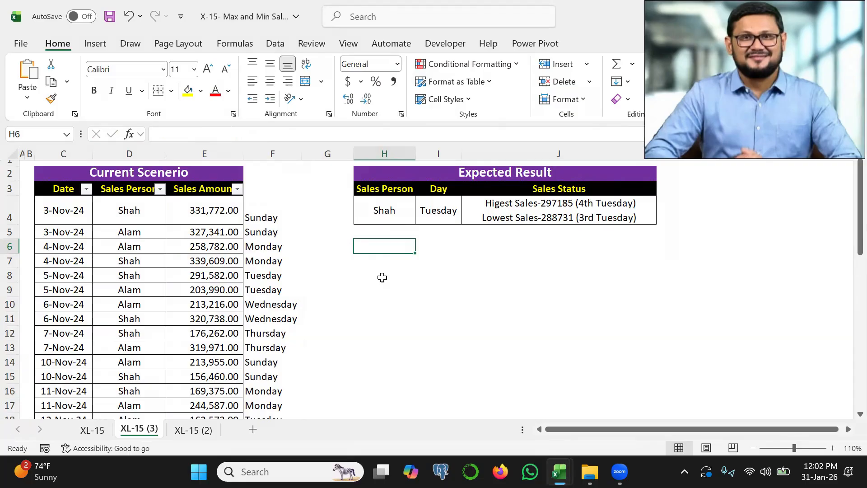
type("=fi")
key("Tab")
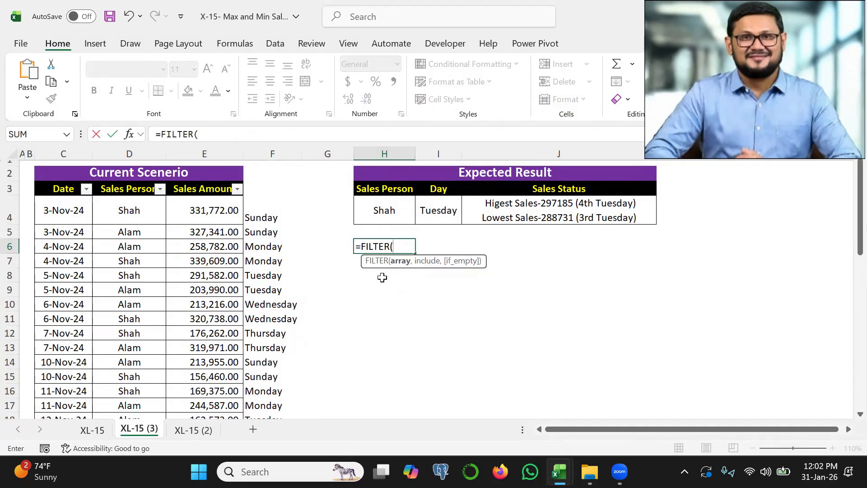
left_click(205, 208)
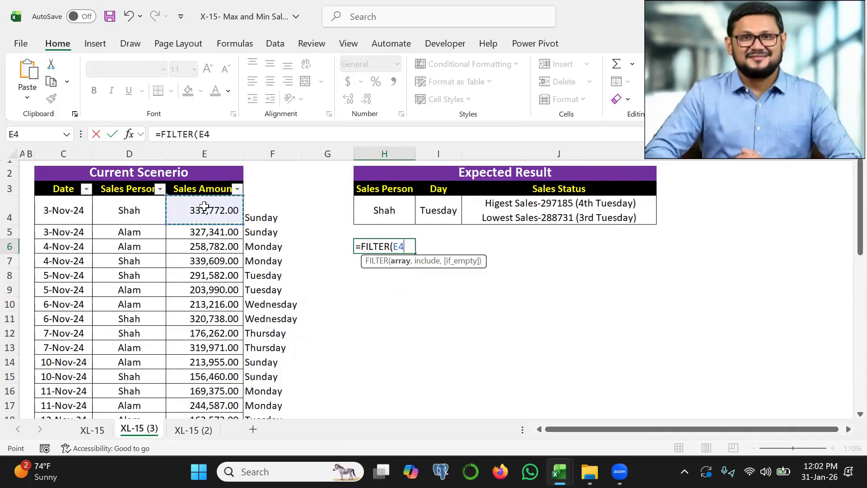
key("ctrl+shift+Down")
type(",")
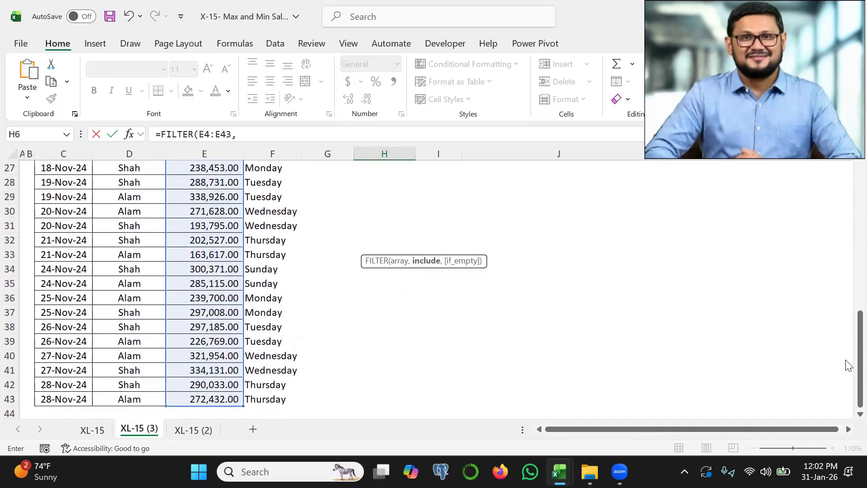
left_click_drag(860, 357, 860, 171)
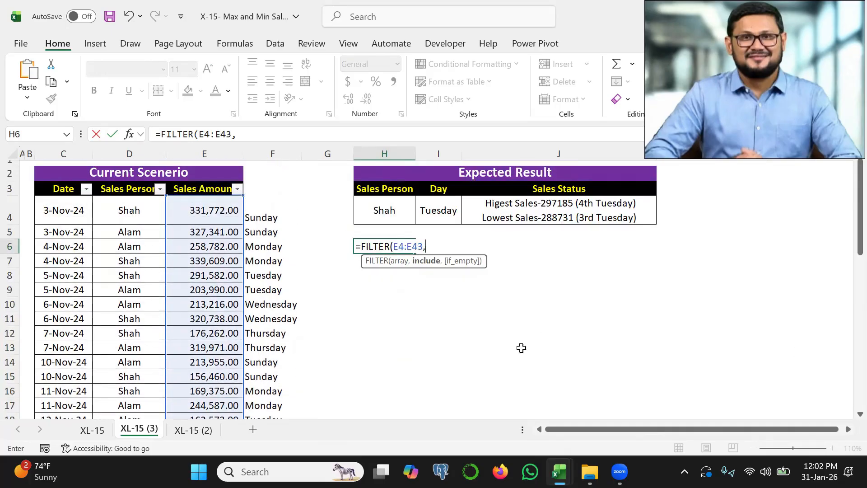
Complete the FILTER formula with the condition (F4#=I4) so it keeps only sales made on the chosen day.
type("(")
left_click(270, 213)
key("ctrl+shift+Down")
type("=")
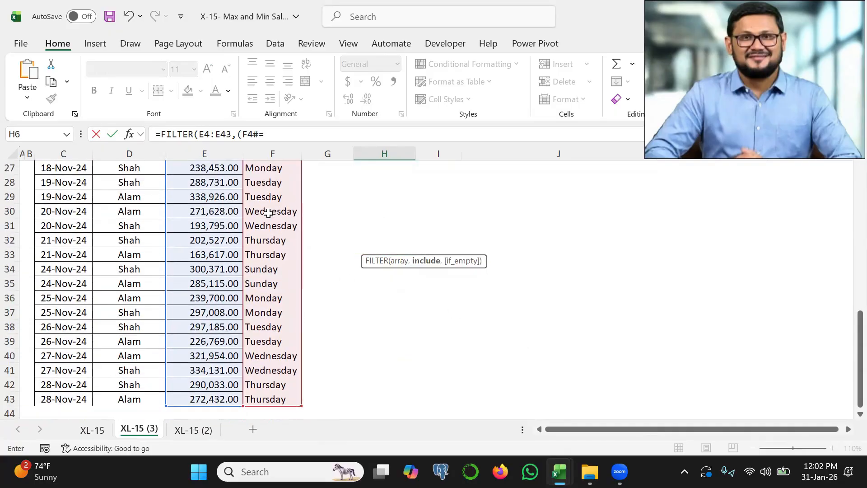
left_click_drag(861, 359, 861, 215)
left_click(430, 205)
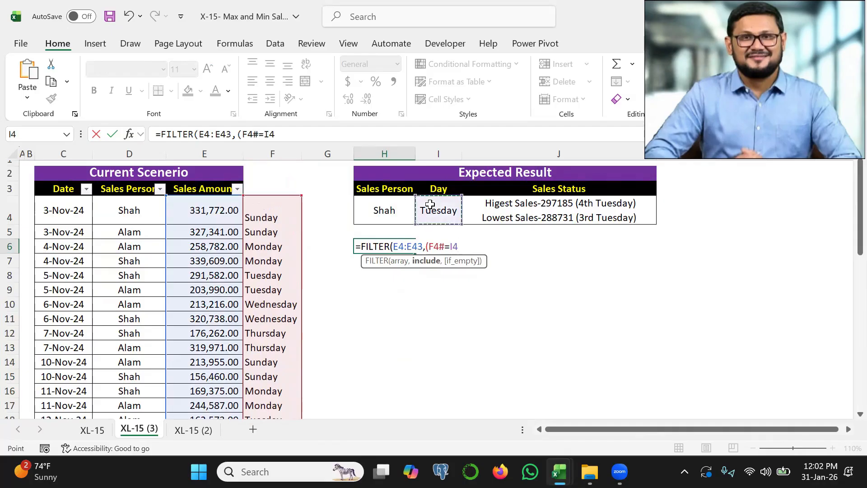
type("))")
key("Return")
key("ctrl+2")
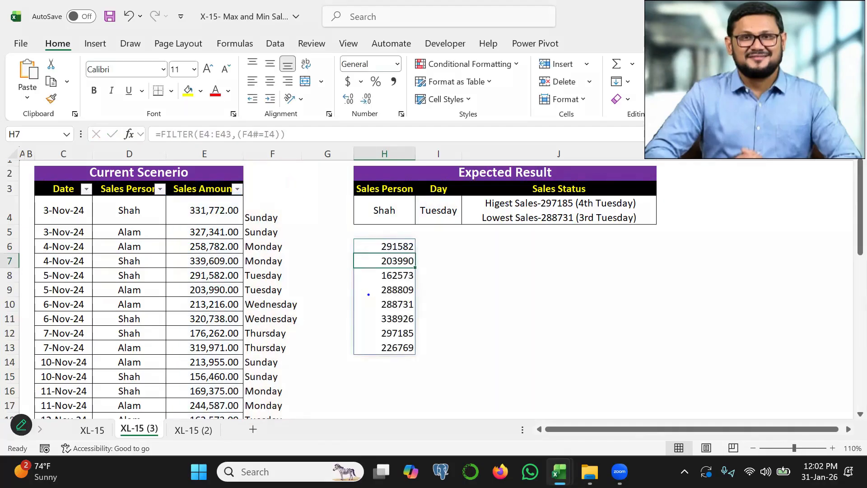
left_click_drag(383, 246, 375, 342)
mouse_move(431, 207)
left_mouse_down()
mouse_move(448, 222)
mouse_move(472, 196)
left_mouse_up()
key("Escape")
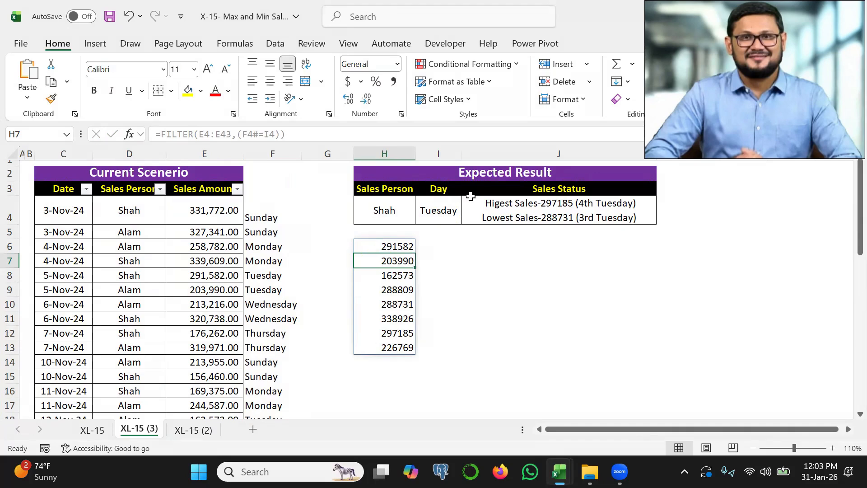
Extend the H6 FILTER formula with the second condition *(D4:D43=H4) to restrict it to the chosen salesperson.
double_click(391, 247)
left_click(474, 249)
key("BackSpace")
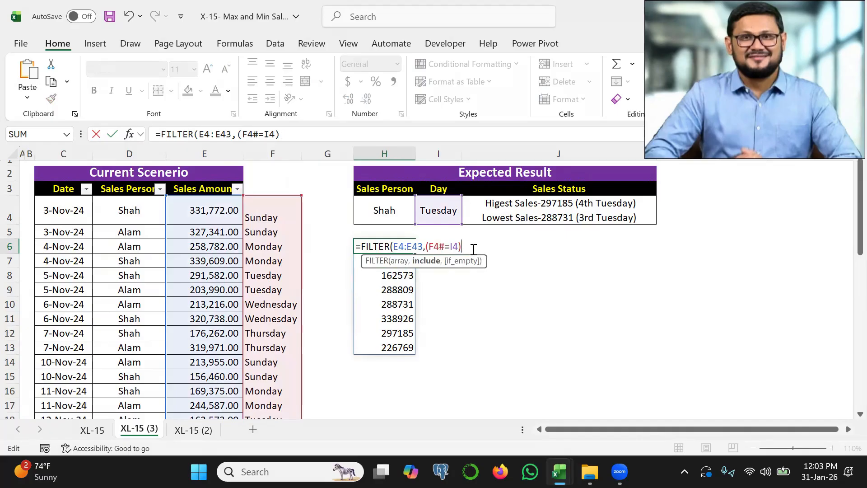
type("*(")
left_click(131, 210)
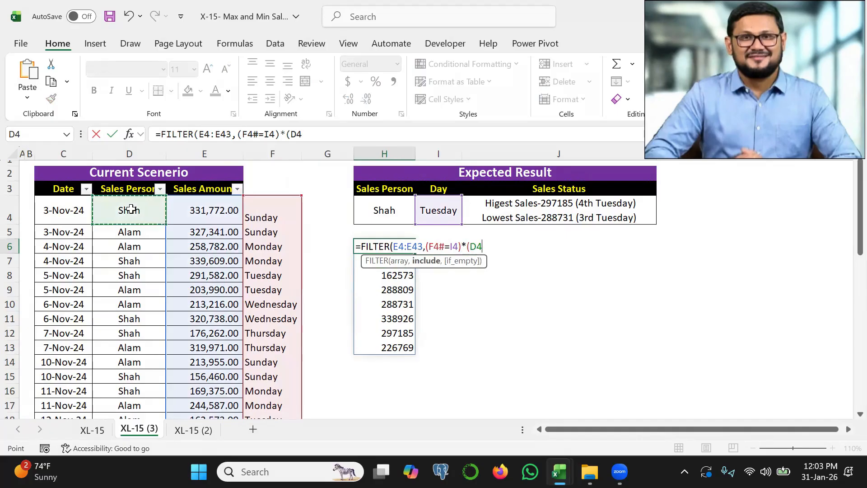
key("ctrl+shift+Down")
type("=")
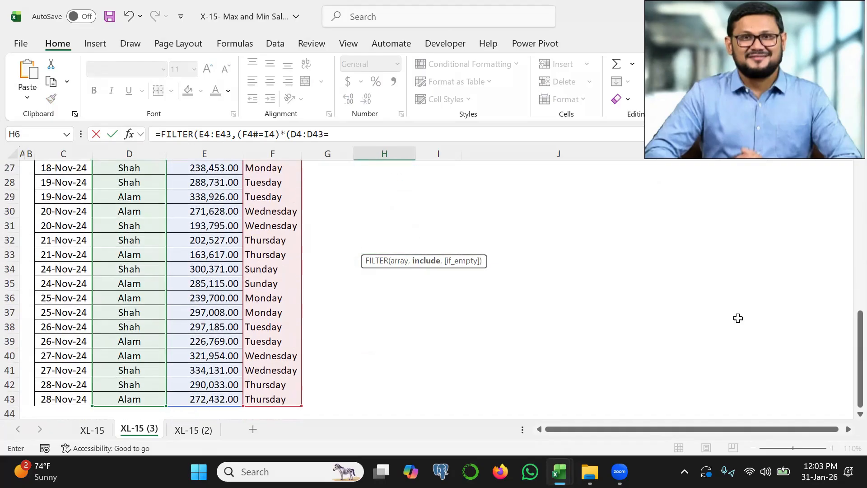
scroll(846, 333, "up", 9)
left_click(384, 210)
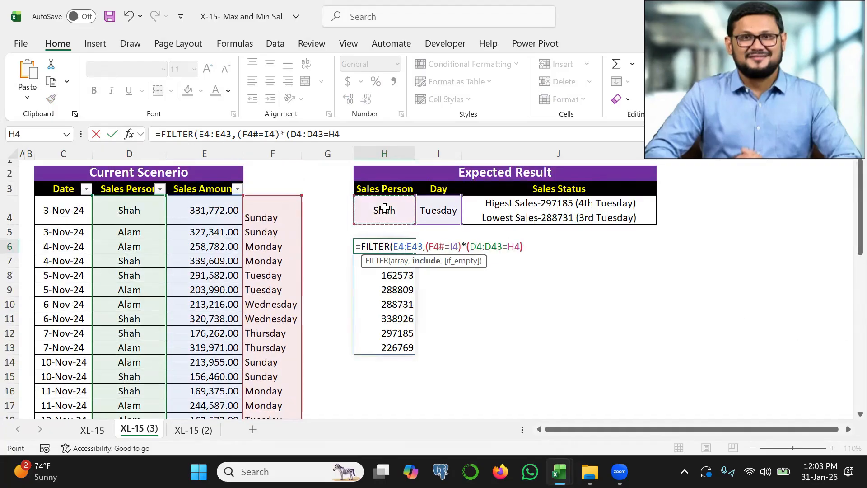
type(")")
key("Return")
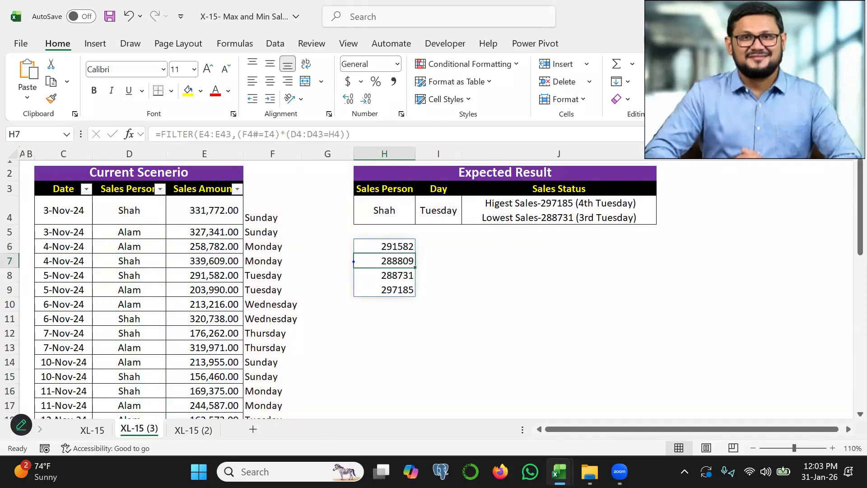
mouse_move(377, 223)
left_mouse_down()
mouse_move(399, 199)
mouse_move(459, 213)
left_mouse_up()
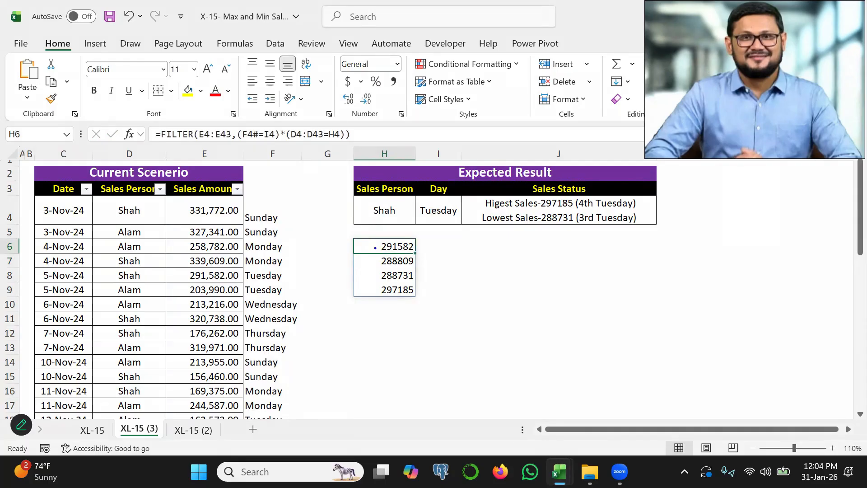
mouse_move(375, 248)
left_mouse_down()
mouse_move(392, 240)
mouse_move(389, 279)
left_mouse_up()
Enter =XMATCH(H6#,H6#) in I6 to number the filtered sales amounts in order.
left_click(446, 244)
type("=xm")
key("Tab")
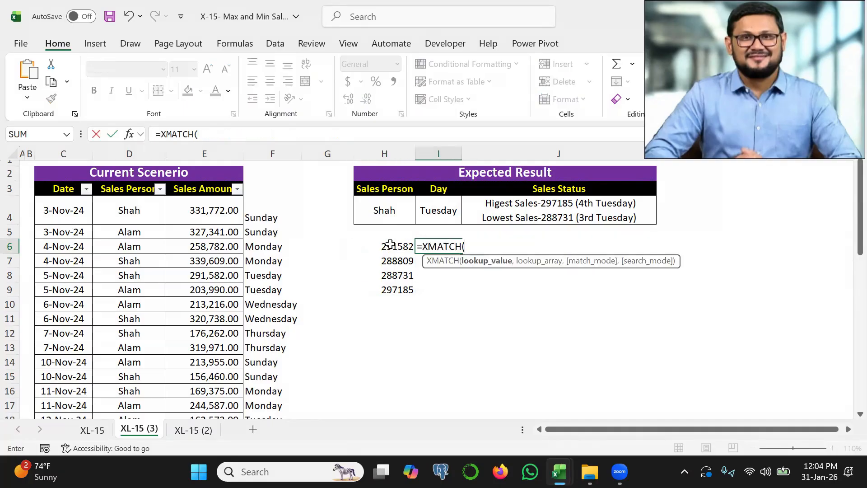
left_click_drag(391, 244, 400, 291)
type(",")
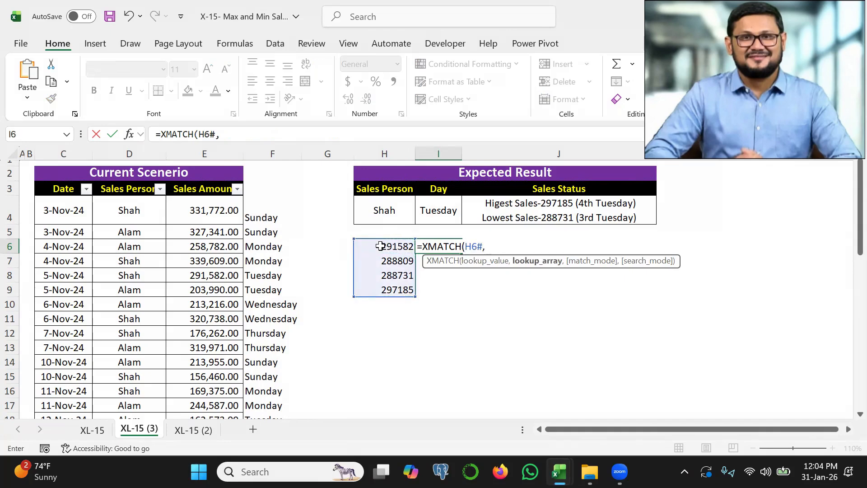
left_click_drag(381, 246, 387, 289)
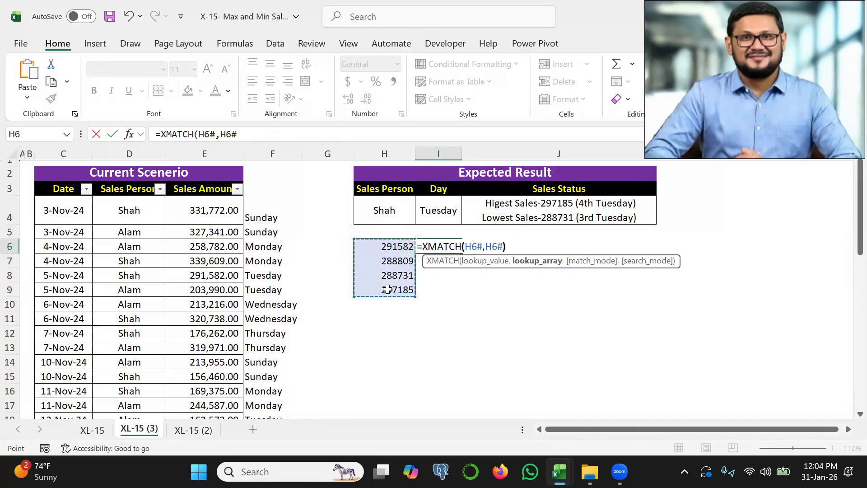
type(")")
key("Return")
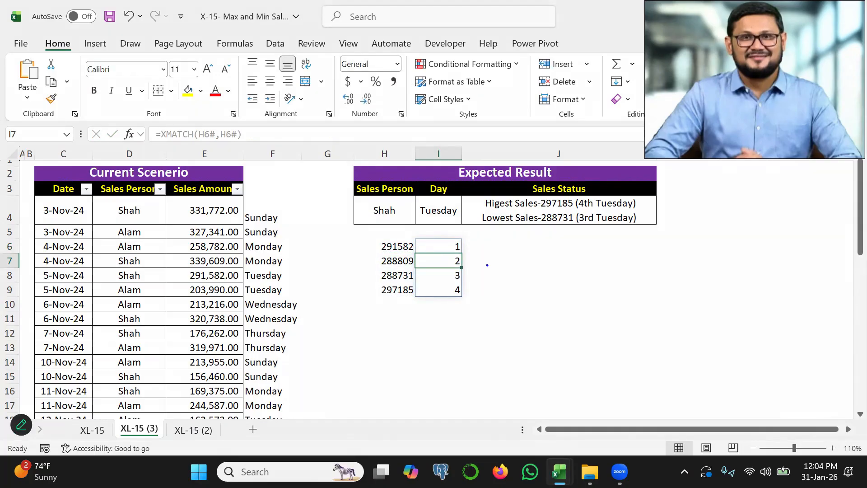
mouse_move(389, 249)
left_mouse_down()
mouse_move(464, 252)
mouse_move(455, 236)
left_mouse_up()
key("Escape")
Begin a CHOOSE formula in J6 with I6# as the index and "st" and "nd" as its first two values.
left_click(482, 247)
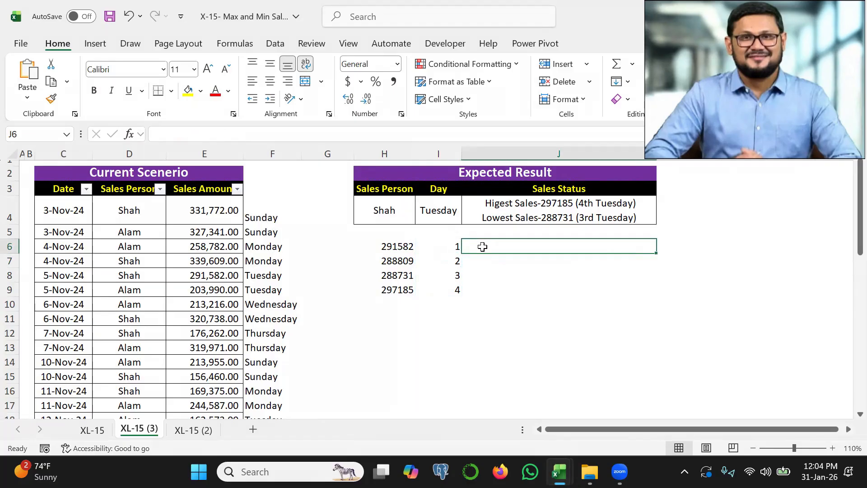
type("=cho")
key("Tab")
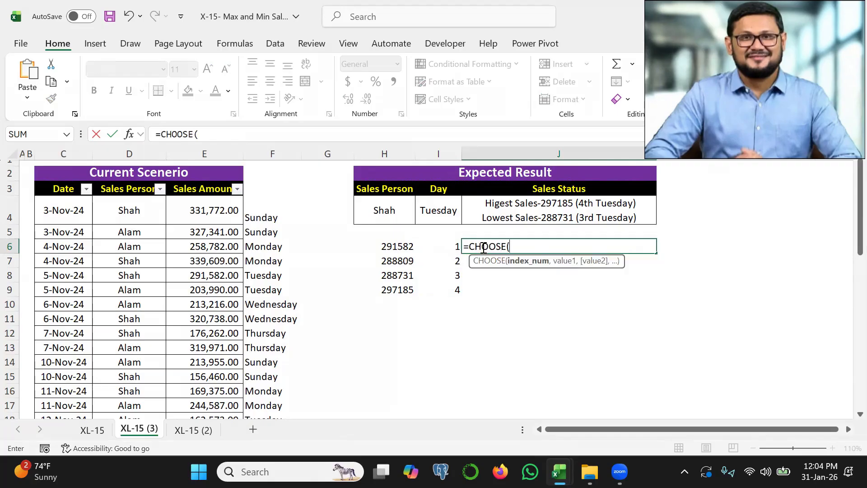
left_click_drag(442, 248, 449, 290)
type(",")
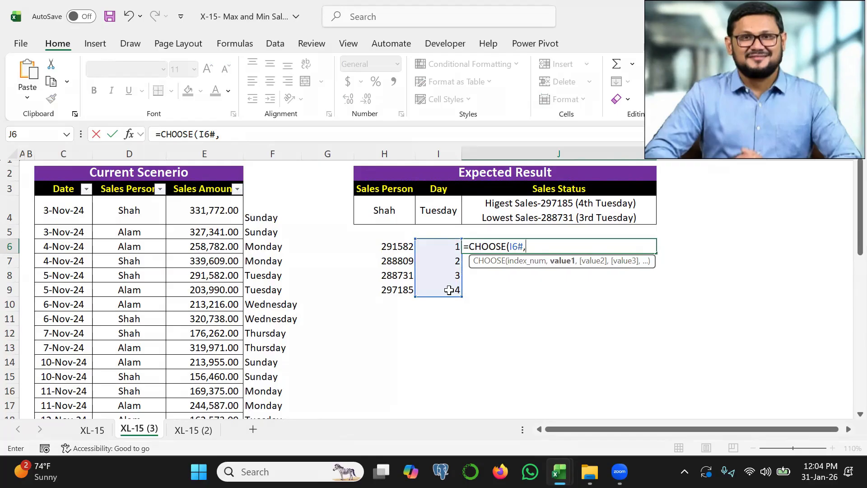
type("\"st\",\"nd")
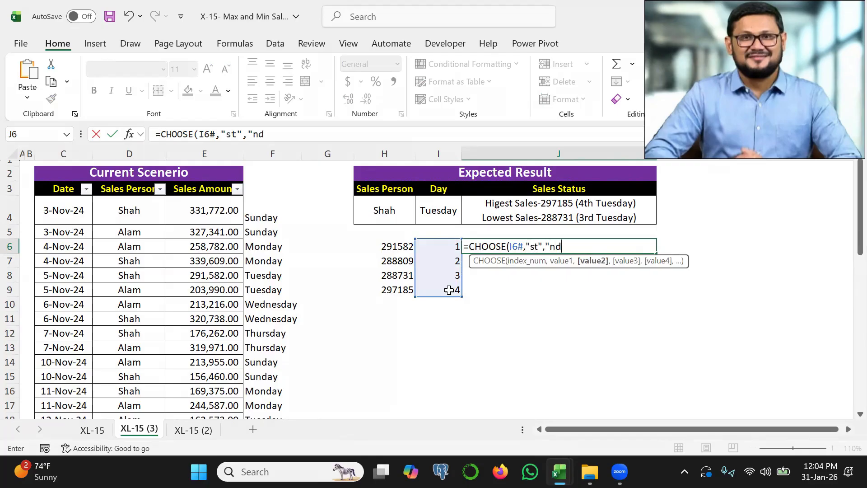
type("\",\"rd\",\"th")
Complete the J6 CHOOSE formula with "rd" and "th" as its third and fourth values.
left_click_drag(533, 254, 586, 250)
key("Escape")
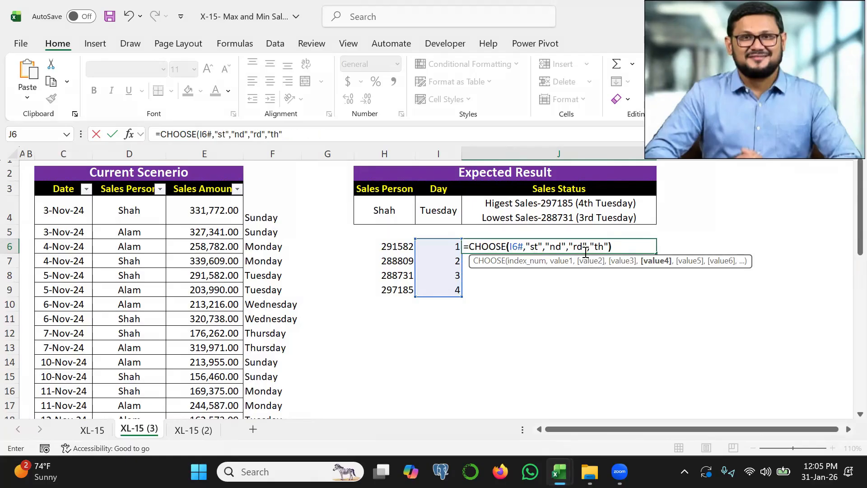
type(")")
key("Return")
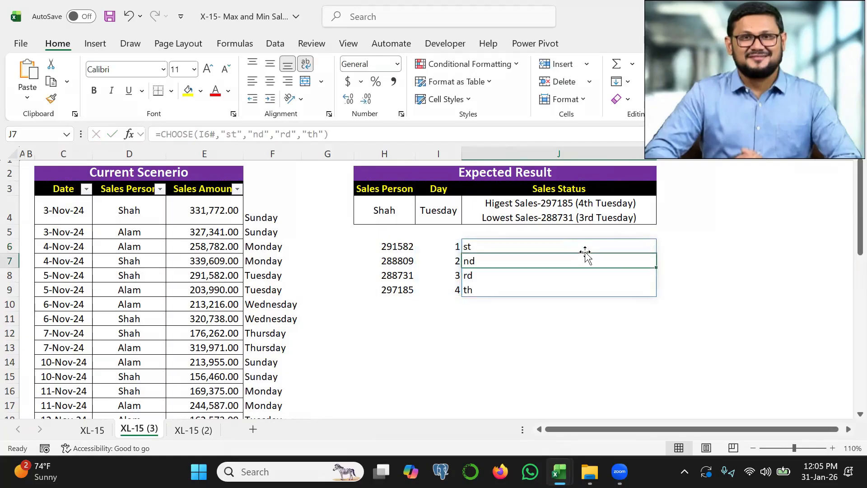
Prefix the J6 CHOOSE formula with I6#& so each suffix is joined to its occurrence number.
key("ctrl+2")
left_click_drag(486, 247, 482, 289)
key("e")
left_click_drag(446, 252, 485, 247)
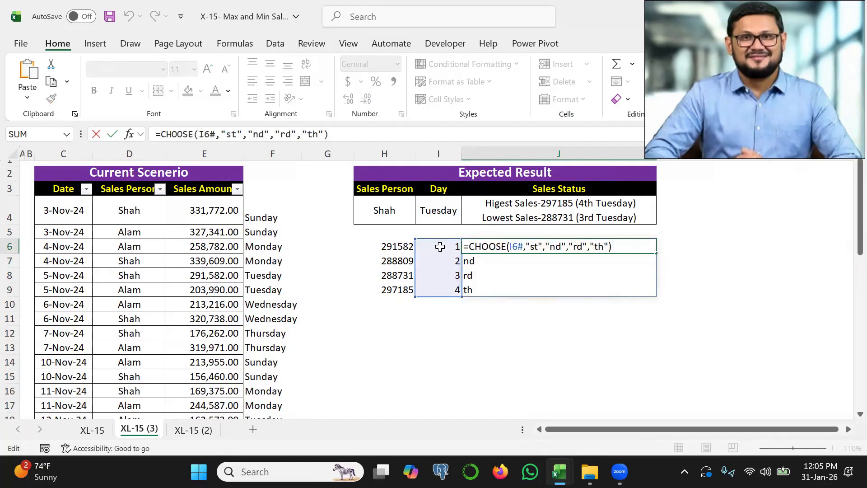
left_click_drag(440, 247, 439, 293)
type("&CHOOSE(I6#,\"st\",\"nd\",\"rd\",\"th")
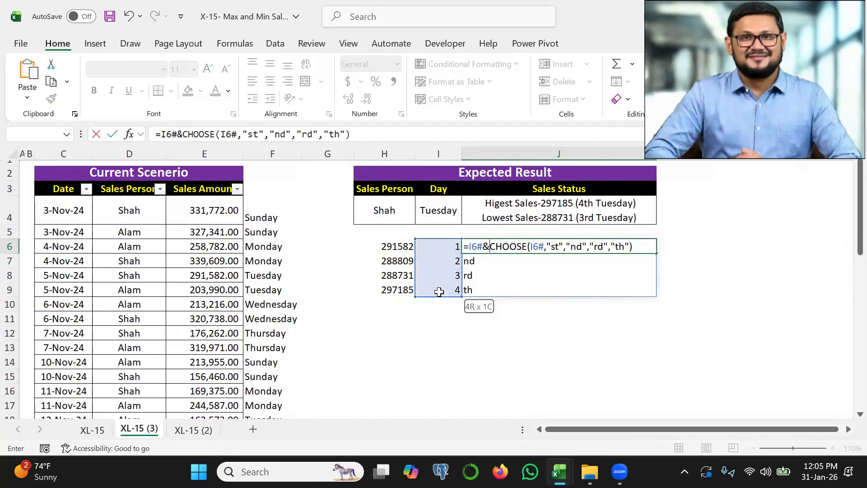
key("Return")
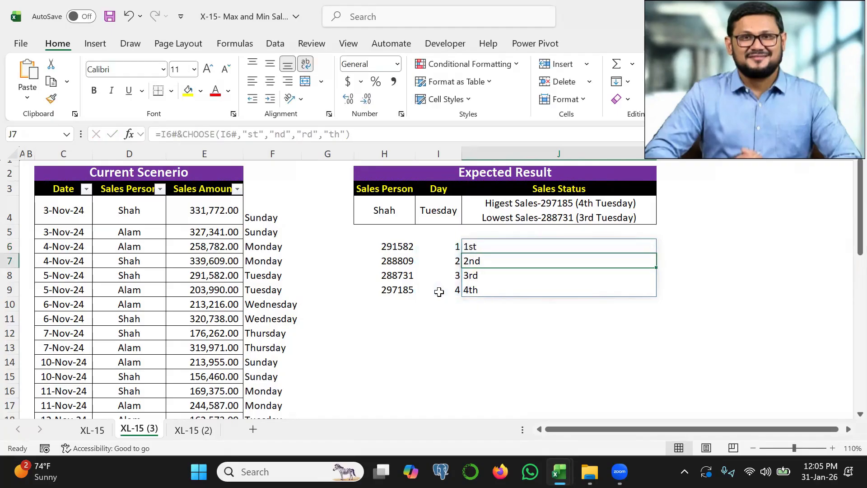
key("ctrl+2")
mouse_move(447, 254)
left_mouse_down()
mouse_move(456, 237)
mouse_move(481, 243)
mouse_move(490, 288)
left_mouse_up()
mouse_move(466, 252)
left_mouse_down()
mouse_move(485, 251)
mouse_move(474, 283)
left_mouse_up()
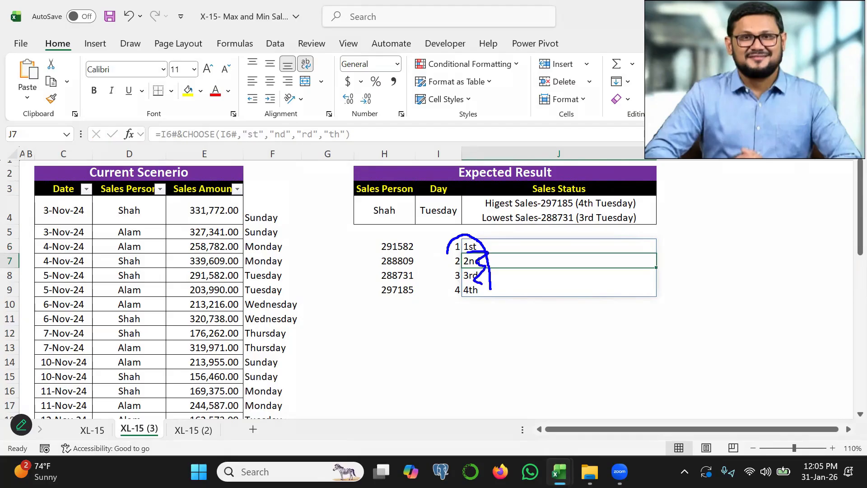
key("Escape")
Enter =MAX(H6#) in H11 and =MIN(H6#) in H12 to get the highest and lowest filtered sales.
left_click(392, 323)
type("=m")
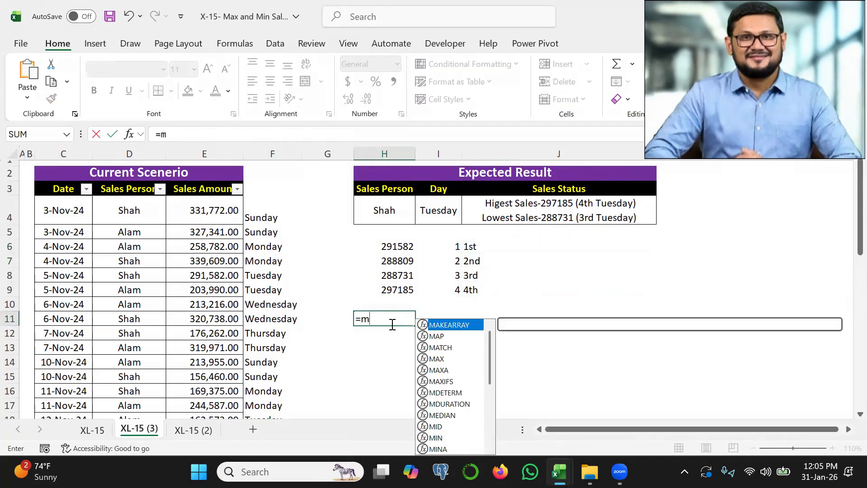
type("ax(")
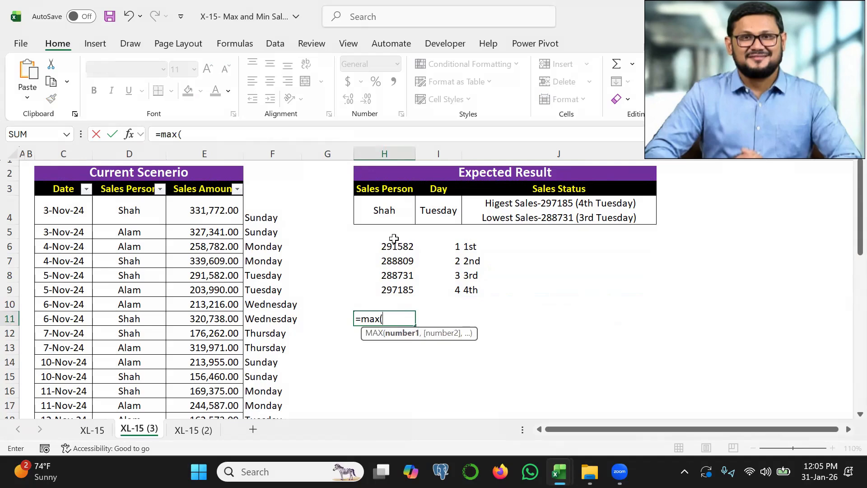
left_click_drag(394, 245, 394, 293)
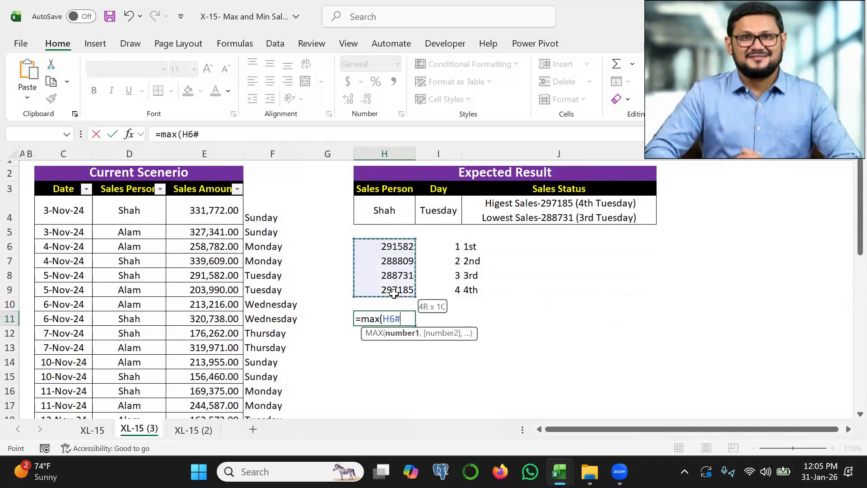
key("Return")
type("=min(")
left_click_drag(394, 251, 394, 292)
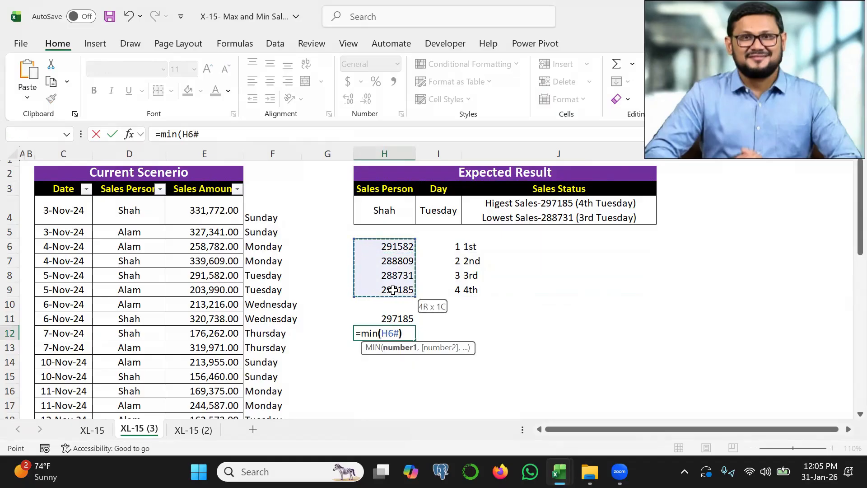
key("Return")
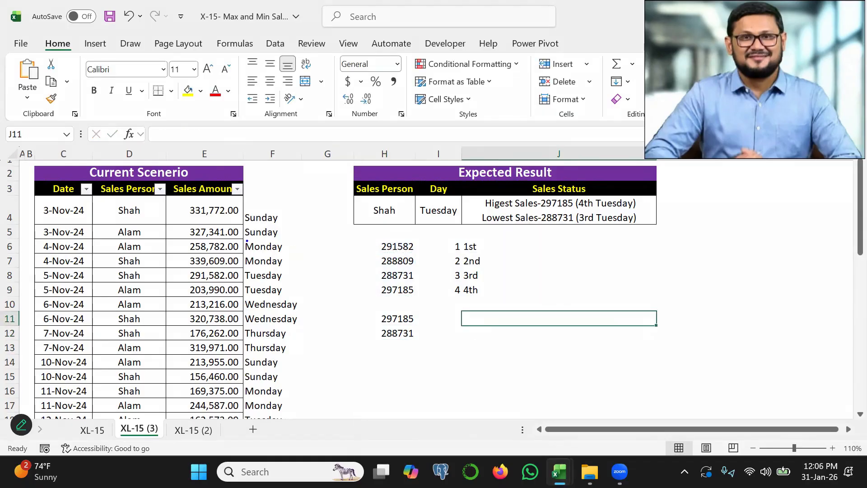
mouse_move(246, 241)
left_mouse_down()
mouse_move(306, 288)
mouse_move(440, 262)
mouse_move(415, 266)
mouse_move(433, 352)
left_mouse_up()
key("Escape")
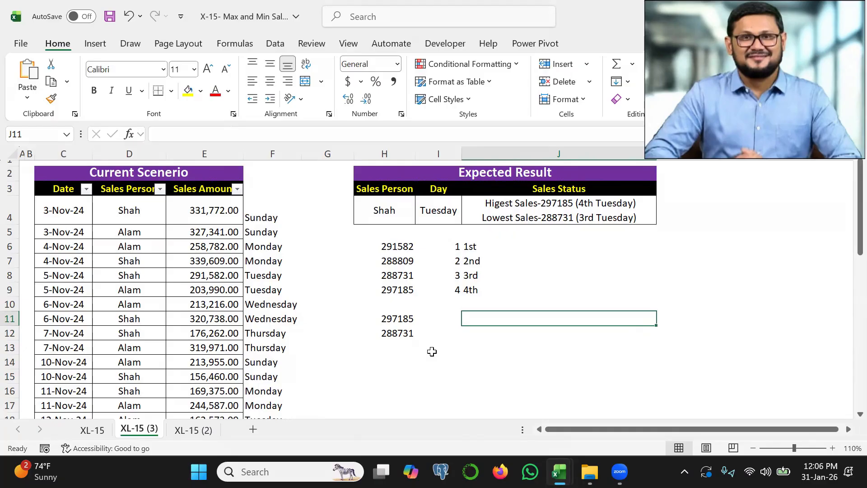
Begin a LET formula in J11 that defines v as a TEXT function on the dates C4:C43.
type("=let")
key("Tab")
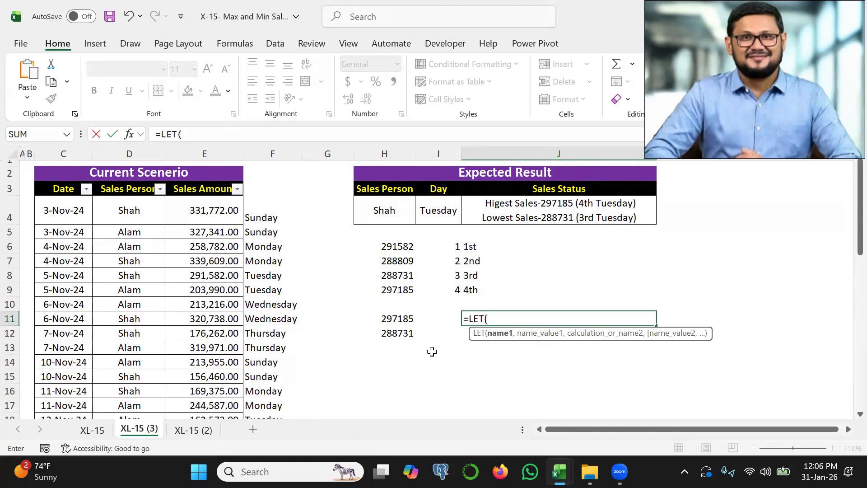
type("v")
type(",text(")
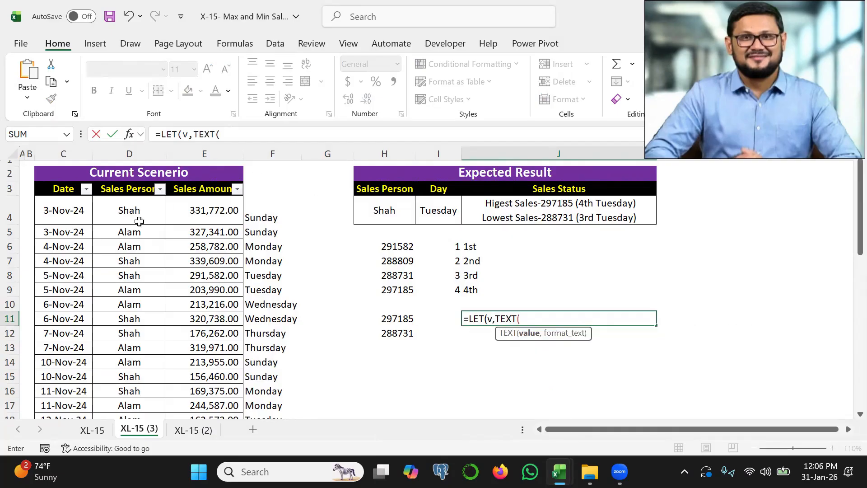
left_click(68, 205)
key("ctrl+shift+Down")
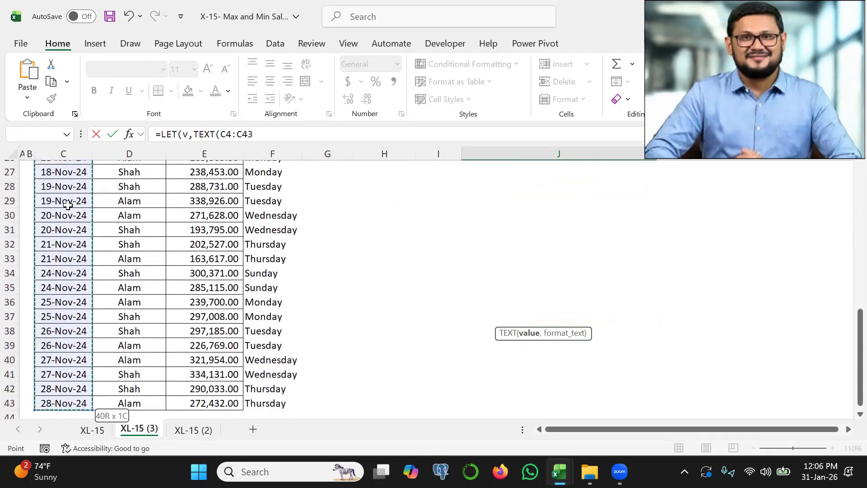
Complete the J11 formula with the "dddd" format and v as the returned result.
type(",\"d")
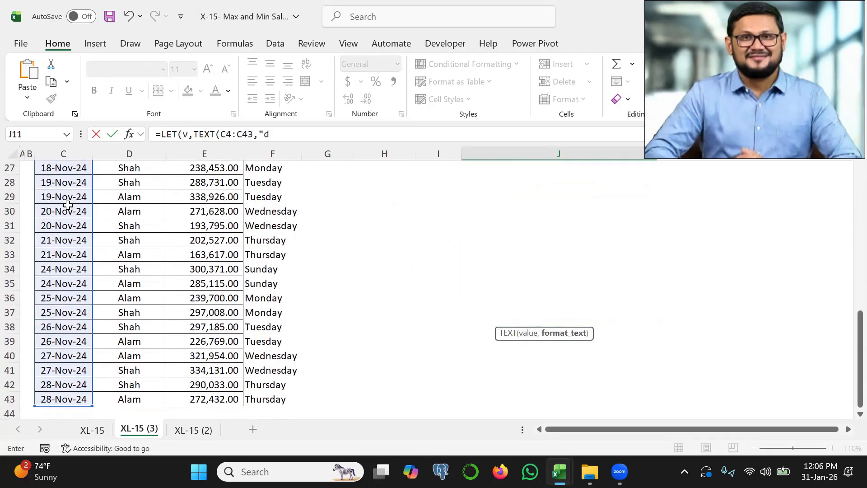
type("ddd\")")
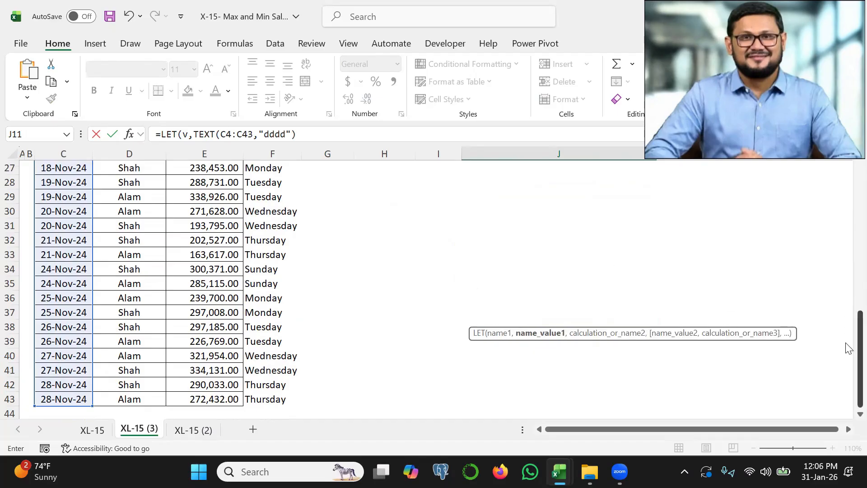
scroll(846, 342, "up", 9)
type(",")
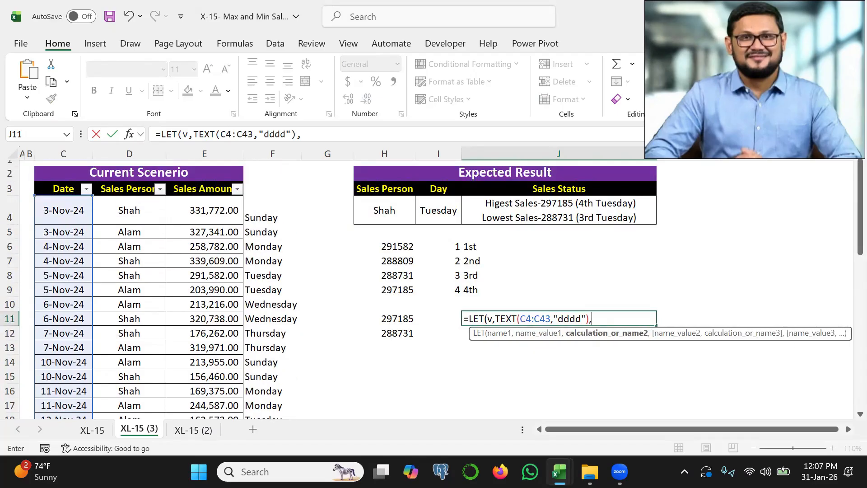
type("v")
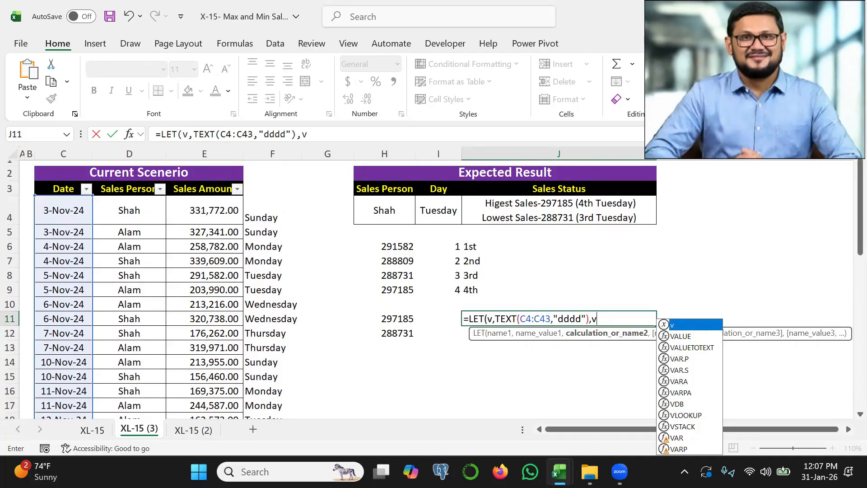
type(")")
key("Return")
key("Up")
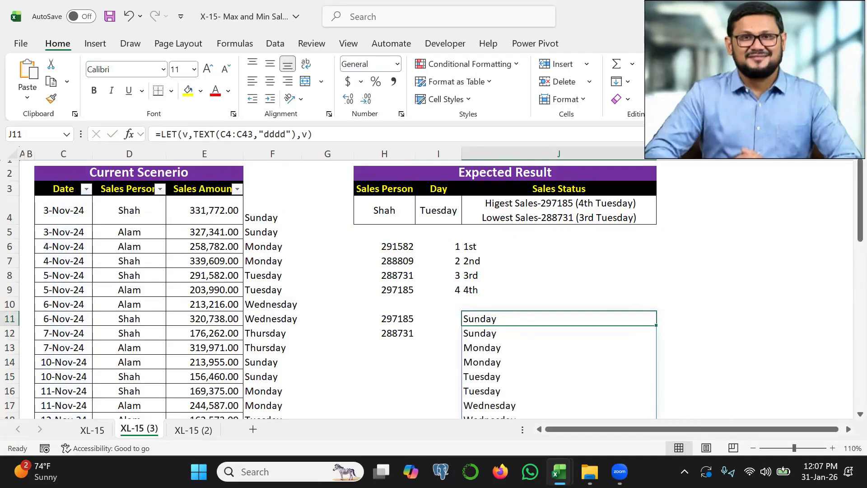
Change v in the J11 LET formula to compare the weekday names with I4, still returning v.
double_click(604, 319)
key("BackSpace")
key("BackSpace")
key("BackSpace")
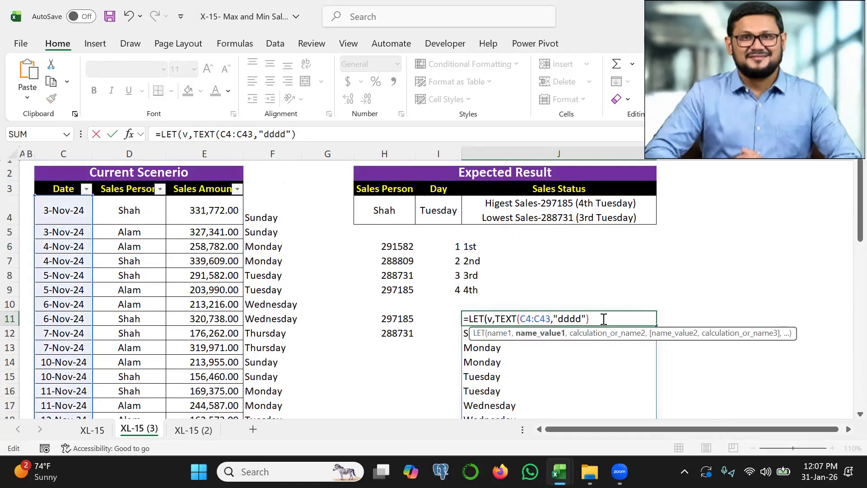
type("=")
left_click(441, 215)
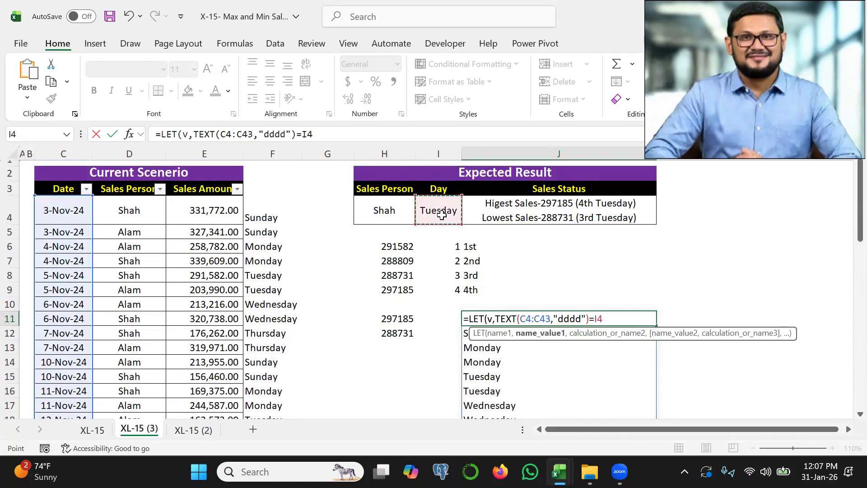
type(",v")
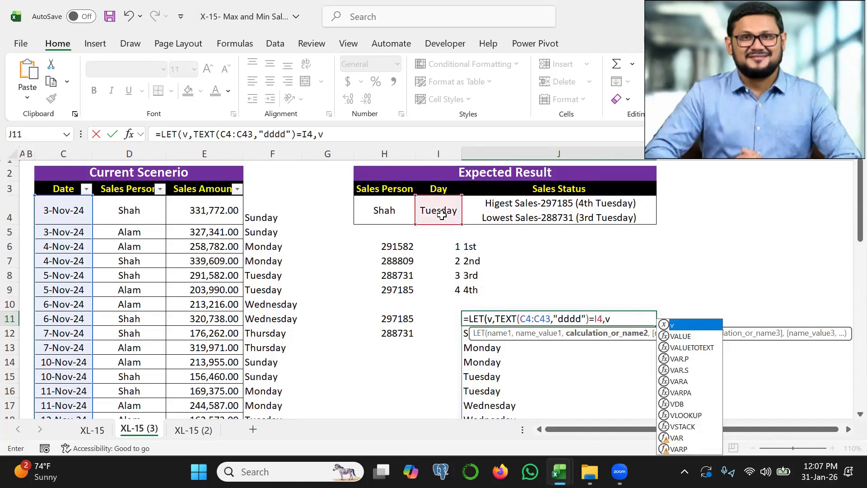
type(")")
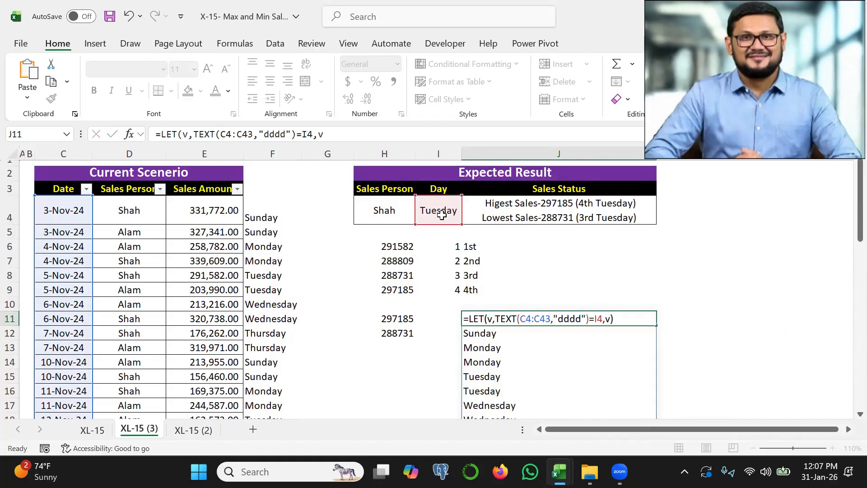
key("Return")
key("ctrl+2")
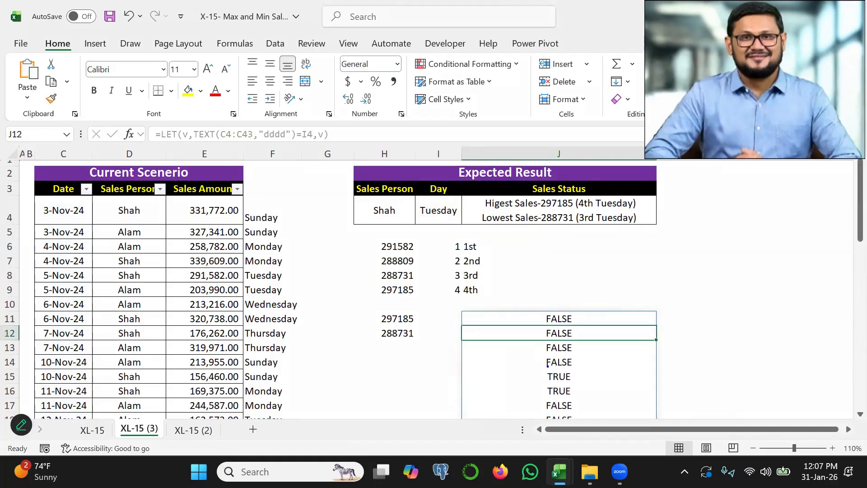
left_click_drag(548, 376, 579, 373)
key("Escape")
Wrap the weekday comparison TEXT(C4:C43,"dddd")=I4 in the J11 LET formula in parentheses.
left_click(606, 322)
double_click(607, 322)
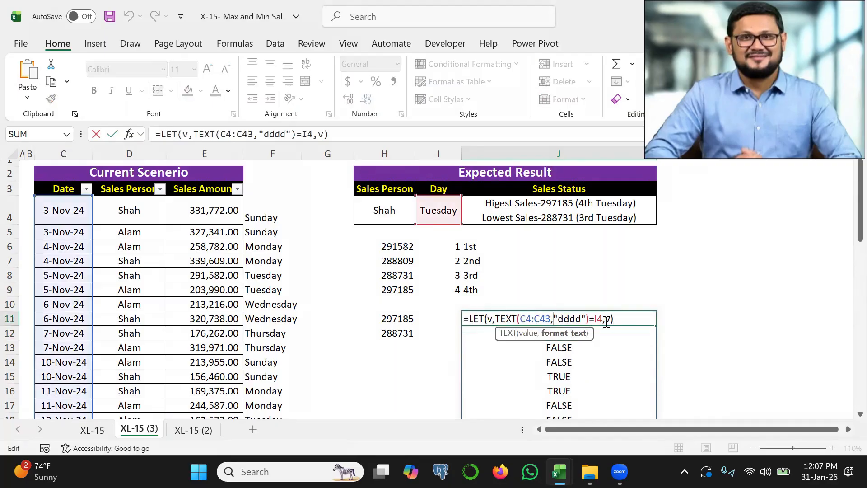
left_click(604, 319)
type(")")
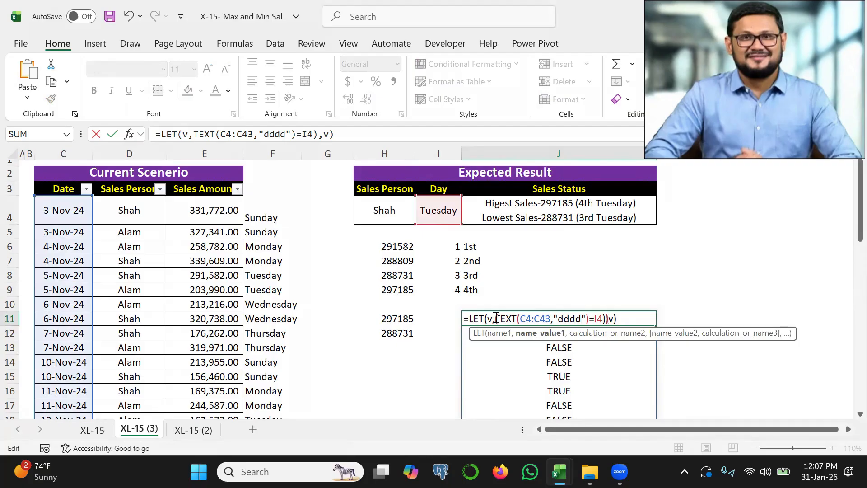
left_click(496, 318)
type("(")
Multiply the weekday test in J11 by the salesperson condition (D4:D43=H4), still returning v.
left_click(610, 318)
type("*(")
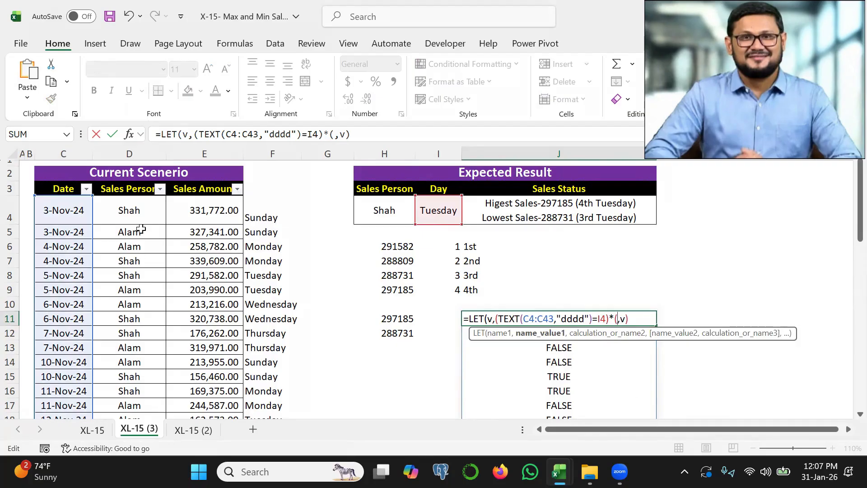
left_click(137, 211)
key("ctrl+shift+Down")
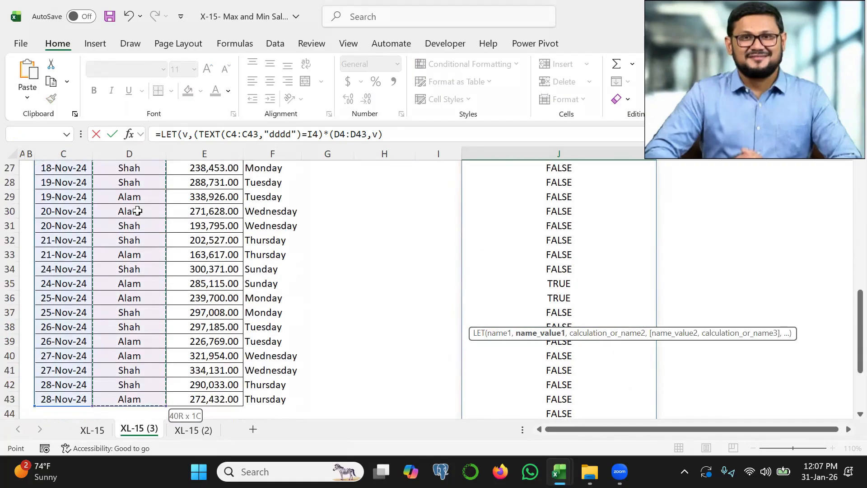
type("=")
left_click(384, 207)
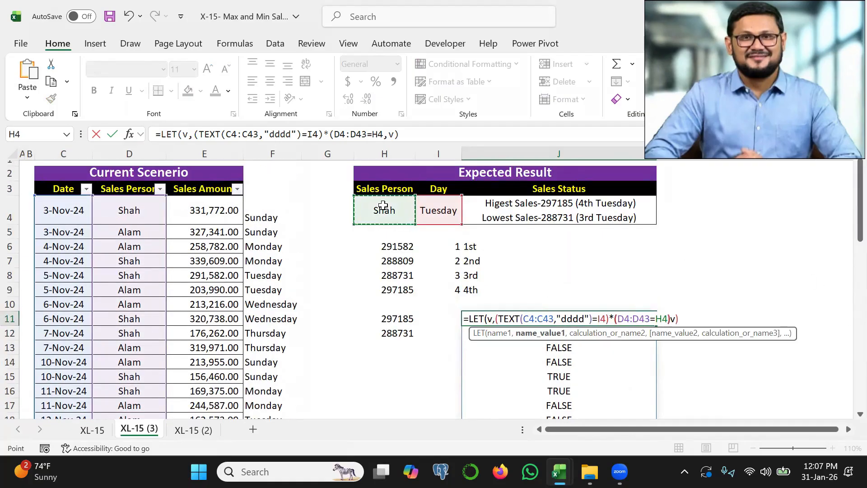
type(")")
key("Return")
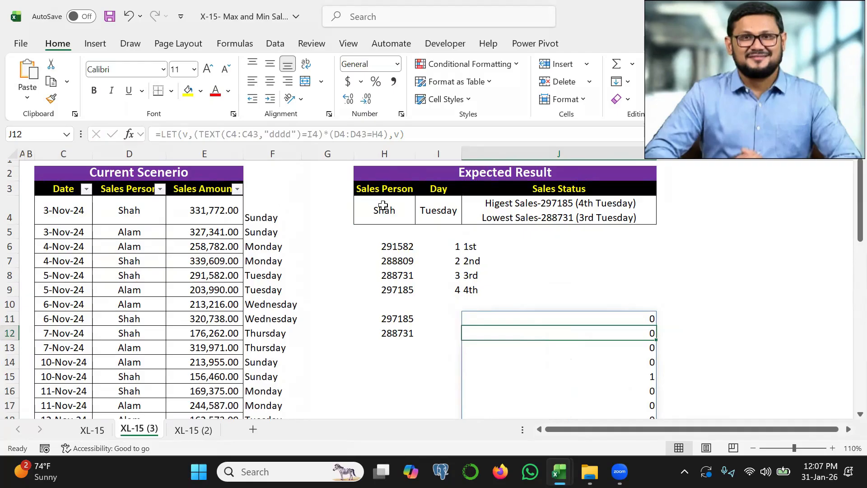
key("ctrl+2")
left_click_drag(645, 384, 660, 381)
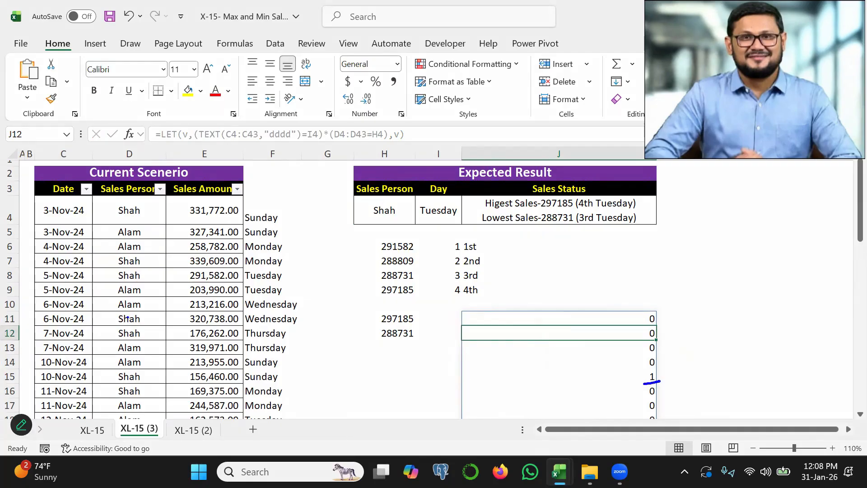
left_click_drag(117, 314, 140, 318)
left_click_drag(149, 281, 270, 274)
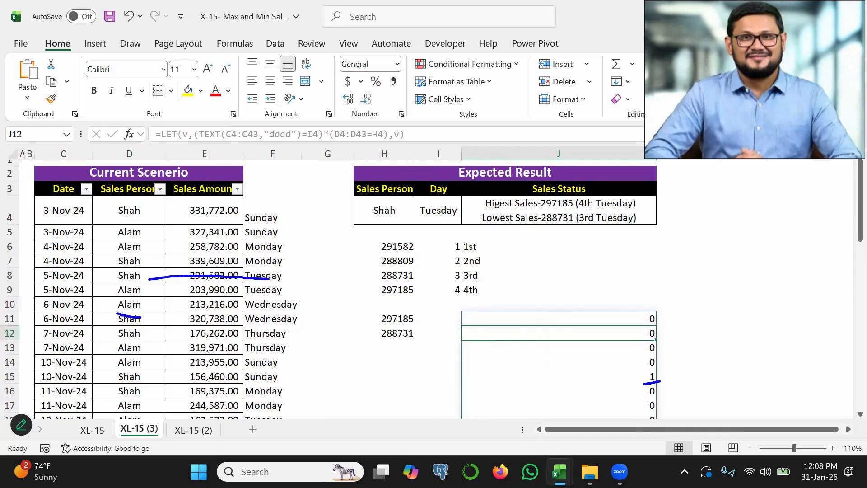
key("Escape")
Wrap the two conditions in J11 in a FILTER on the sales amounts E4:E43, keeping v as the returned result.
left_click(632, 313)
double_click(635, 318)
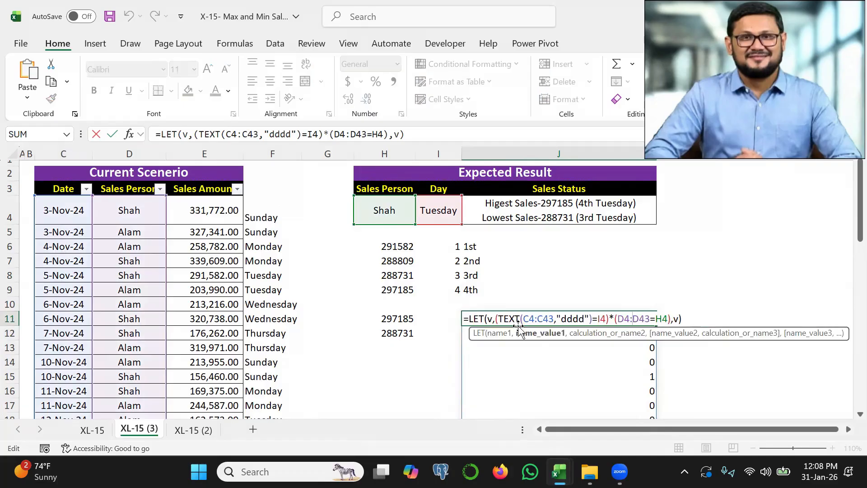
left_click(496, 319)
type("FILTER(")
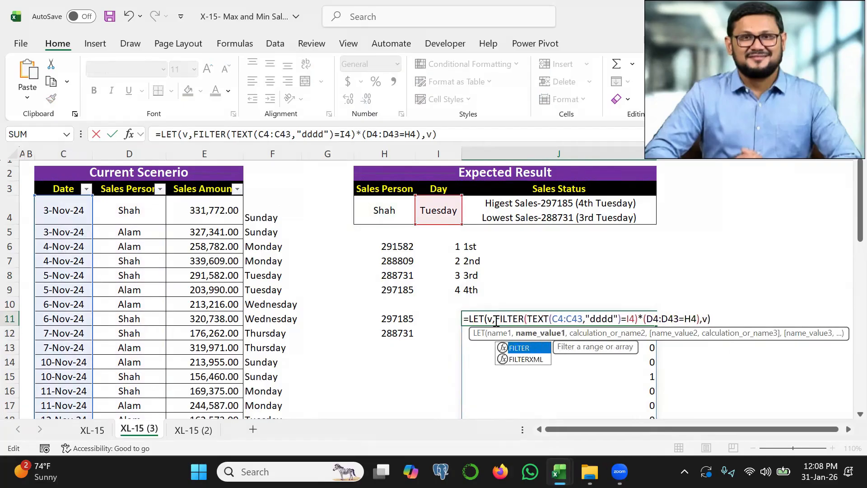
left_click(207, 206)
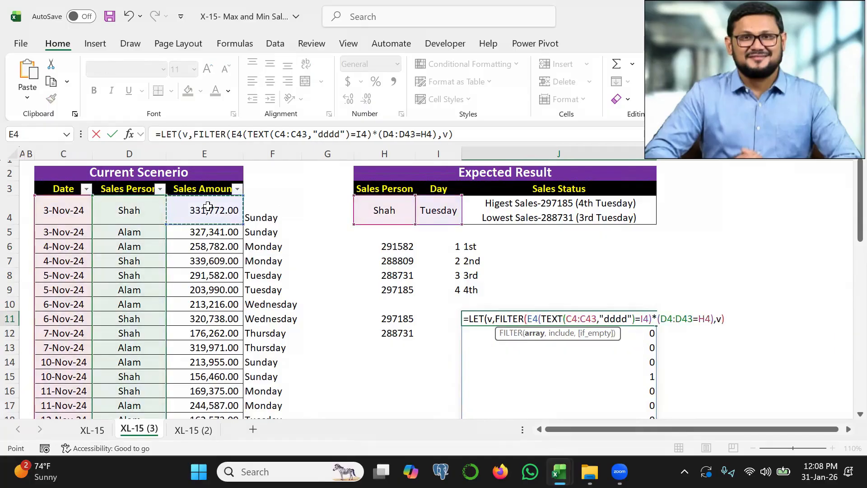
key("ctrl+shift+Down")
type(",")
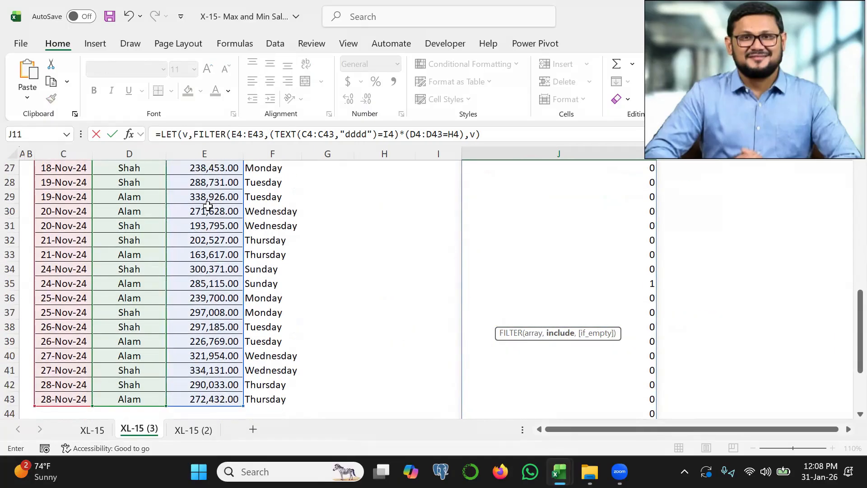
left_click_drag(853, 312, 852, 195)
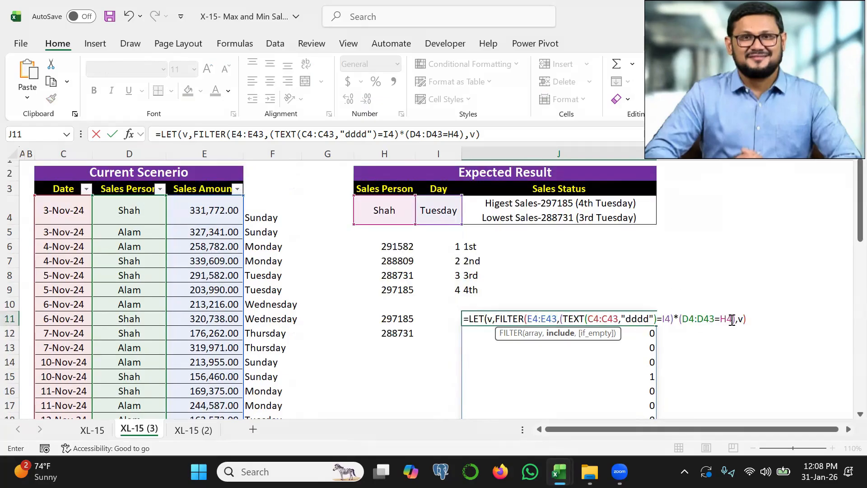
left_click(747, 318)
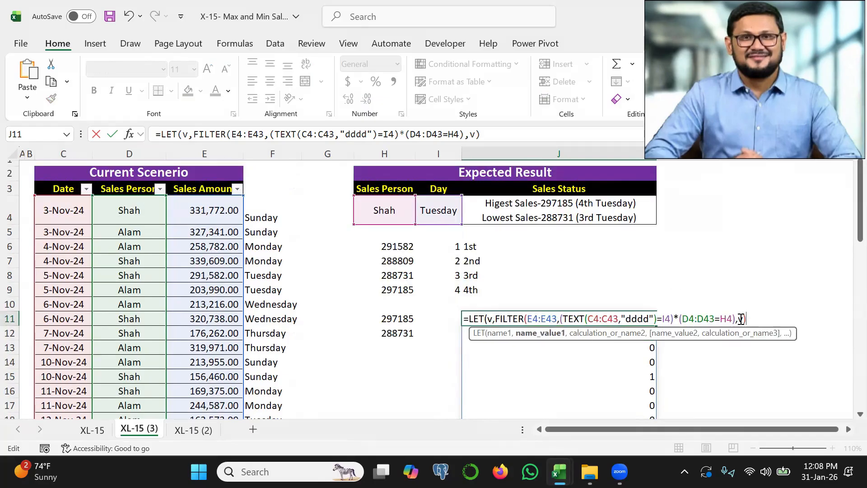
left_click(736, 318)
type(")")
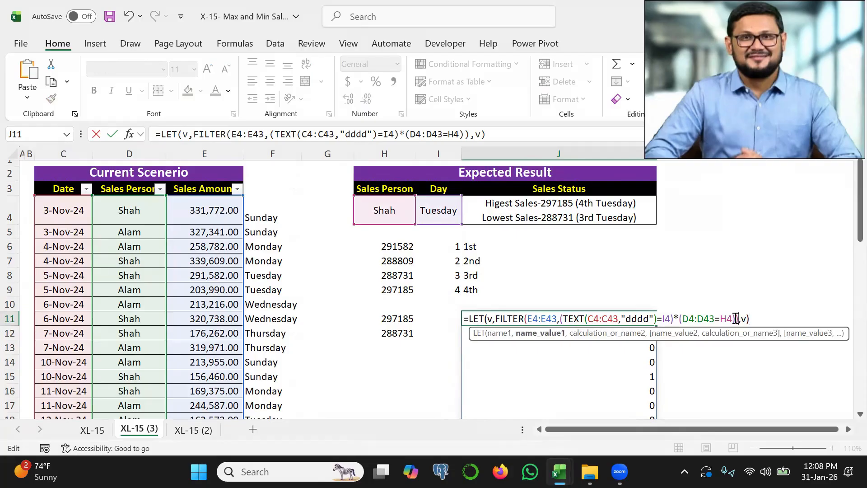
key("Return")
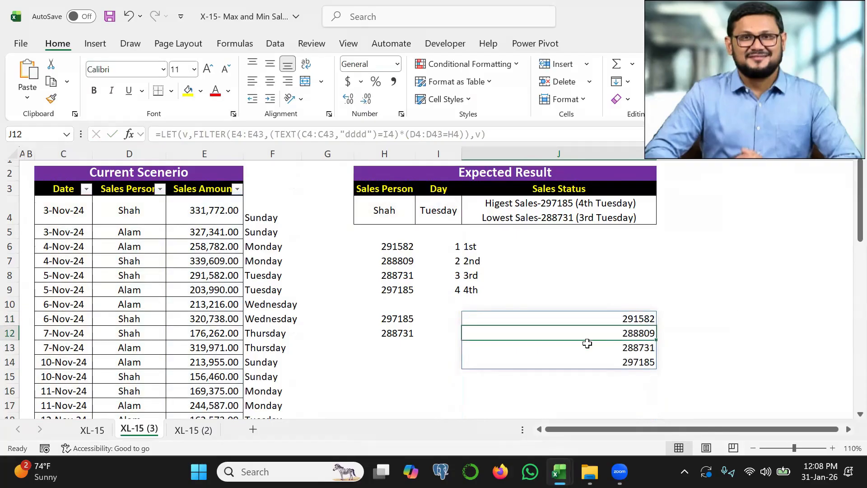
left_click_drag(596, 316, 612, 361)
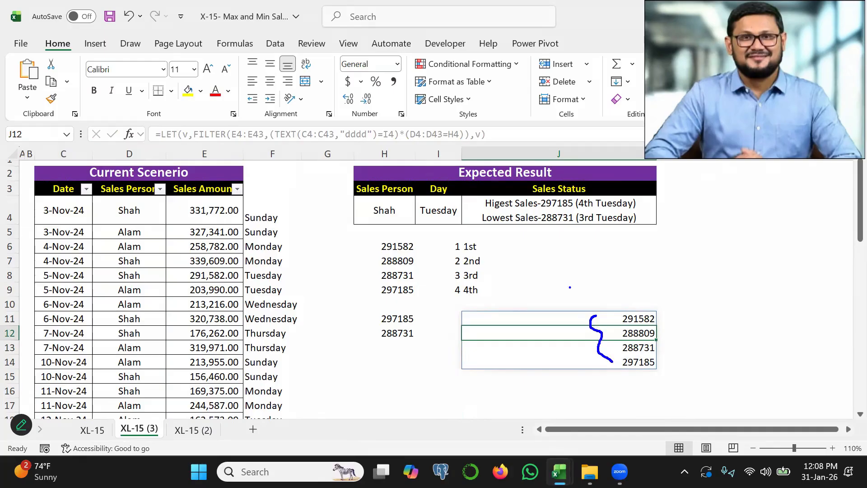
mouse_move(365, 219)
left_mouse_down()
mouse_move(427, 197)
mouse_move(429, 182)
left_mouse_up()
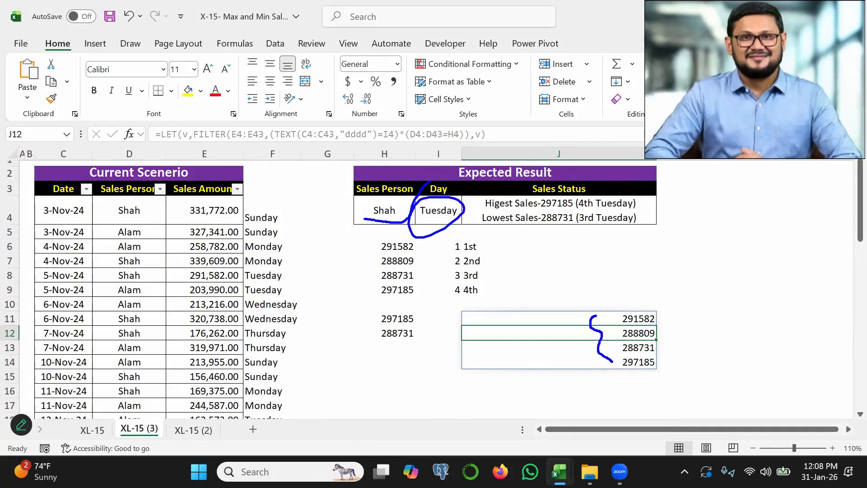
key("Escape")
Add the name wn to the J11 LET formula as XMATCH(v,v) and return wn instead of v.
double_click(619, 318)
key("BackSpace")
key("BackSpace")
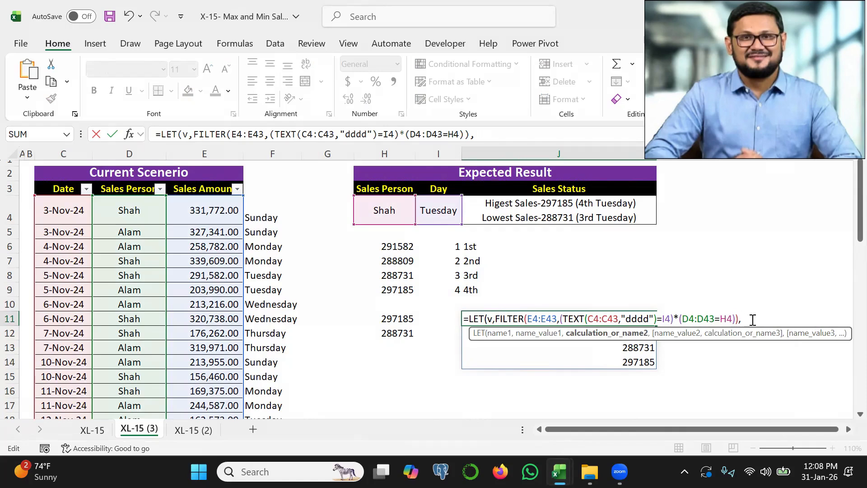
type("wn,")
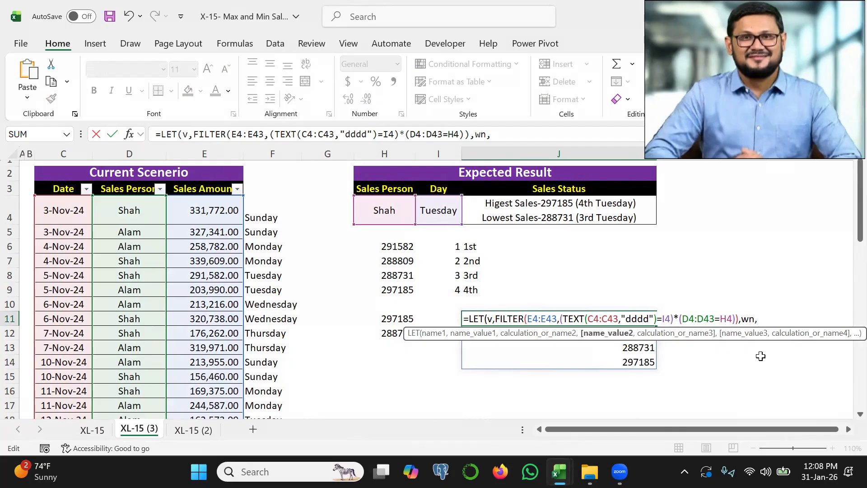
type("xm")
key("Tab")
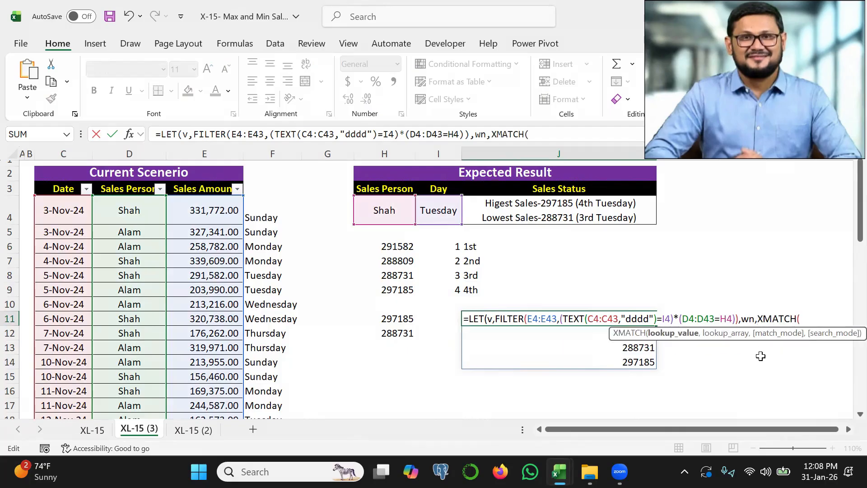
type("v,v")
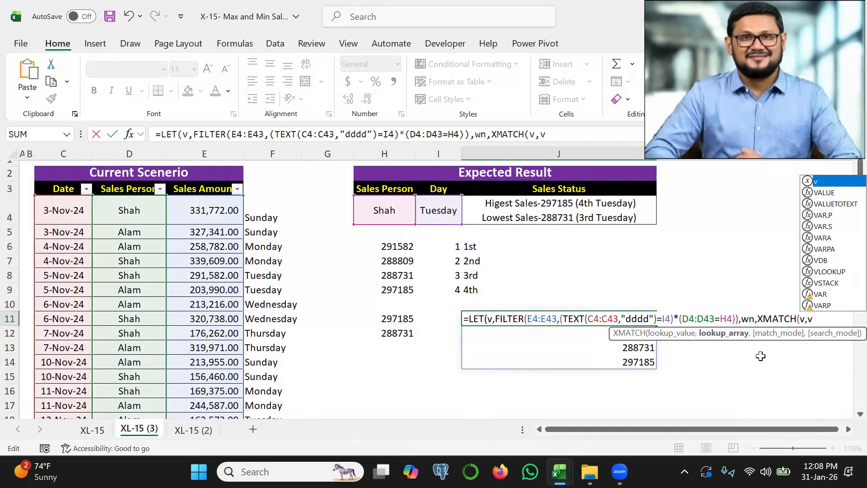
type("),")
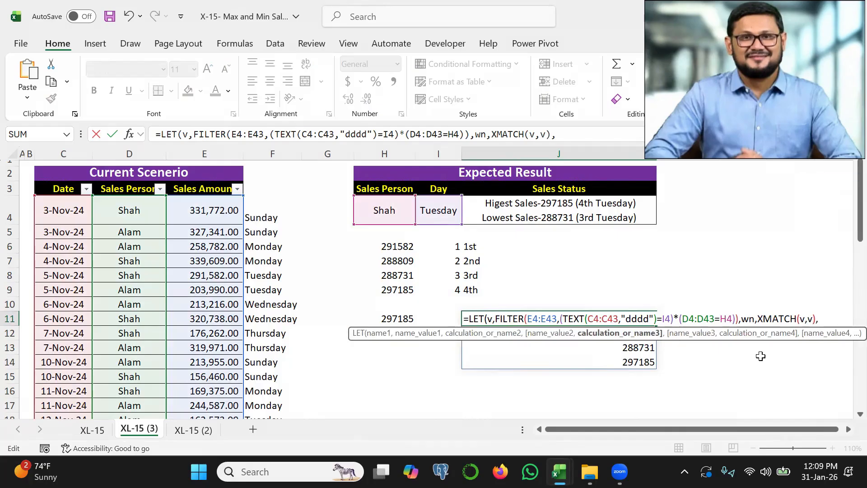
type("wn)")
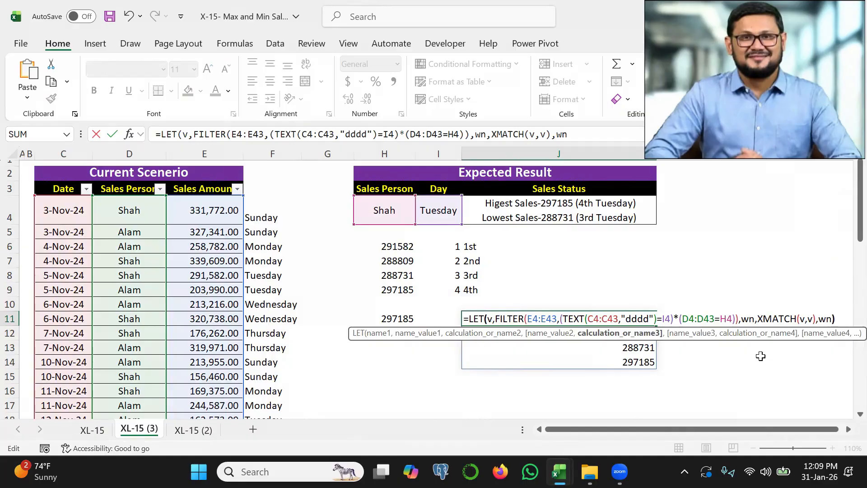
key("Return")
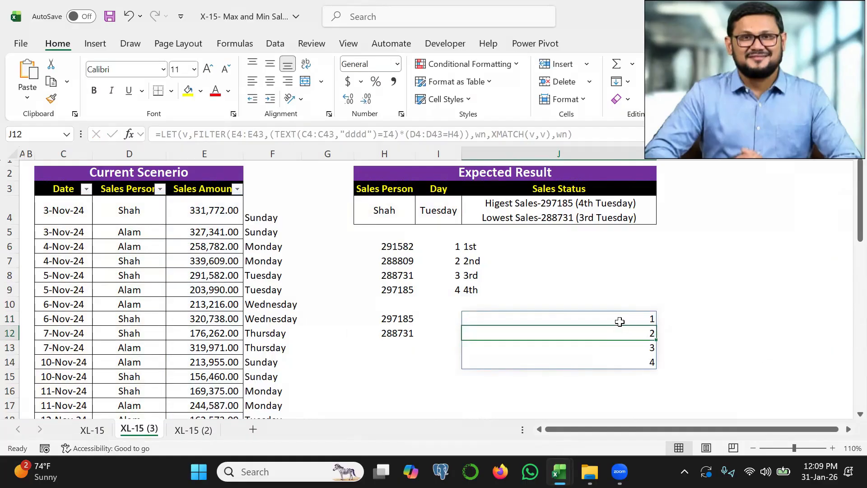
Replace the returned wn at the end of the J11 formula with a new name, on, followed by a line break.
double_click(615, 318)
left_click(837, 318)
key("BackSpace")
key("BackSpace")
key("BackSpace")
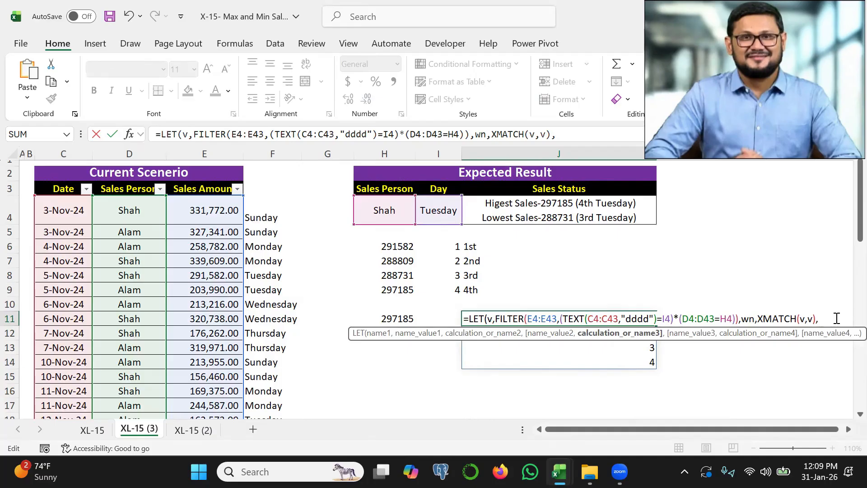
type("on,")
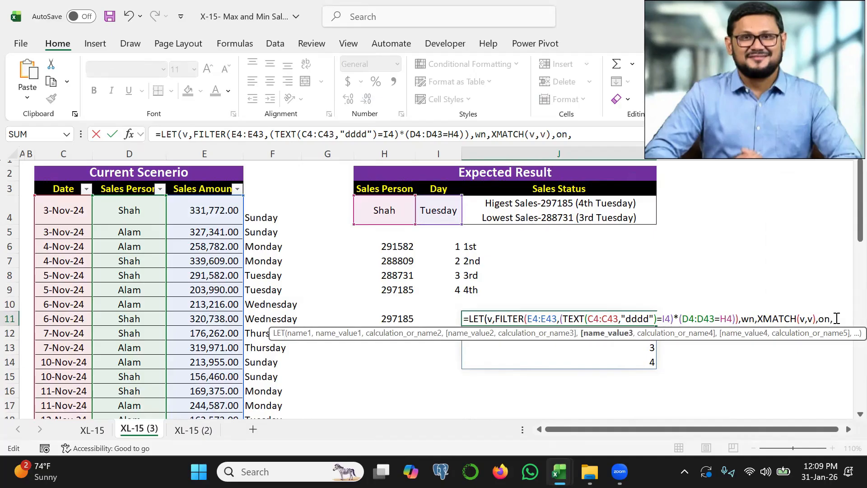
key("alt")
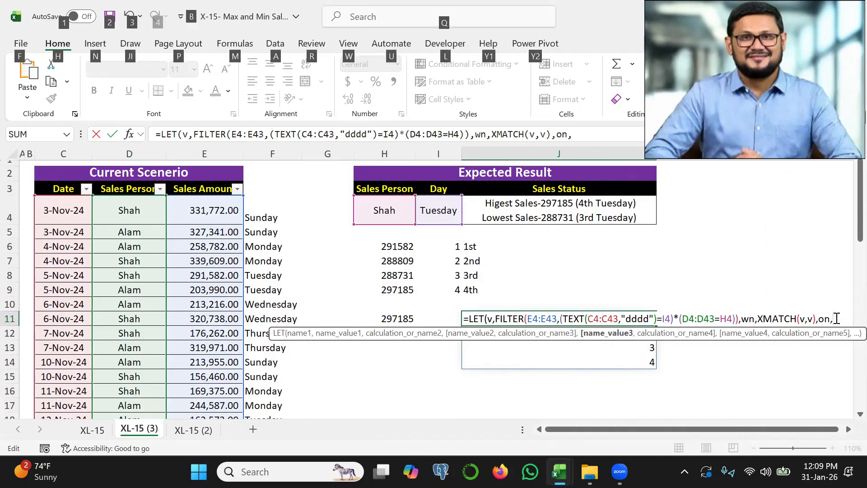
key("alt+Return")
Define on as CHOOSE(wn,"st","nd","rd","th"), return on, and accept the proposed formula correction.
type("cho")
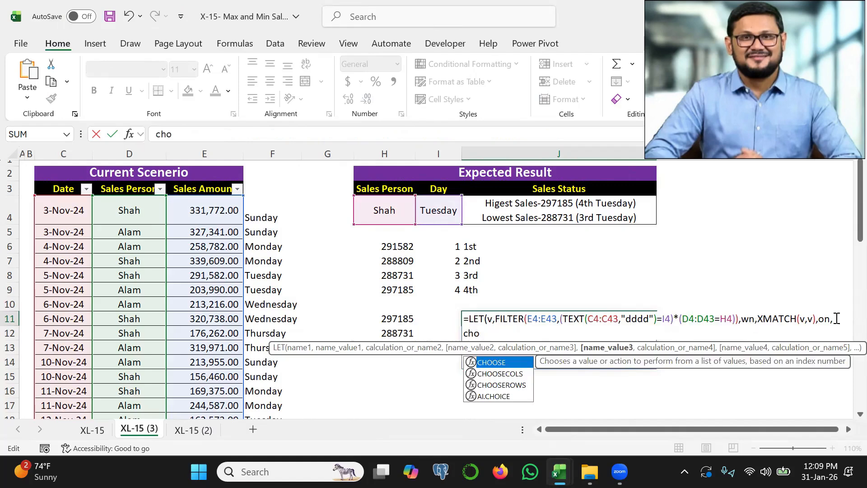
key("Tab")
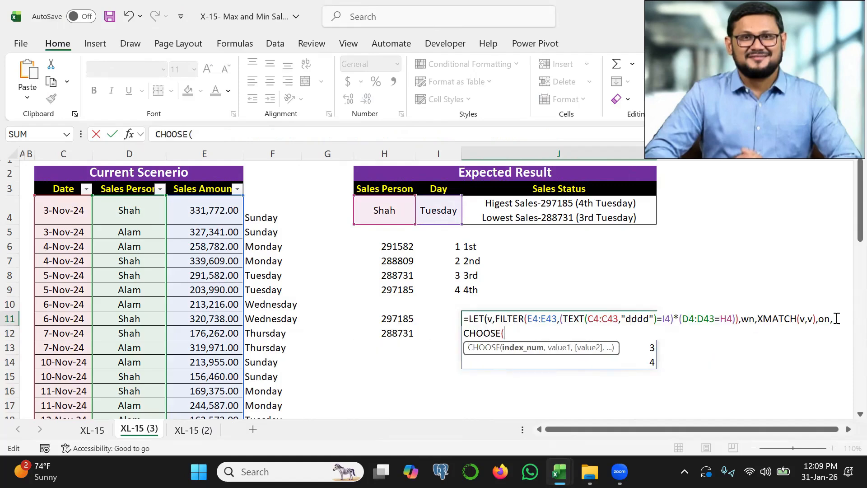
type("wn")
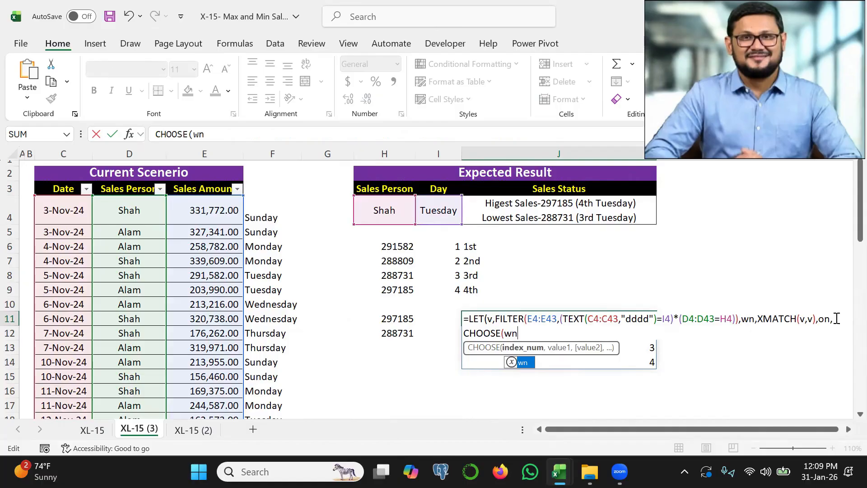
type(",\"st\",\"nd\",\"rd\",\"th),on)")
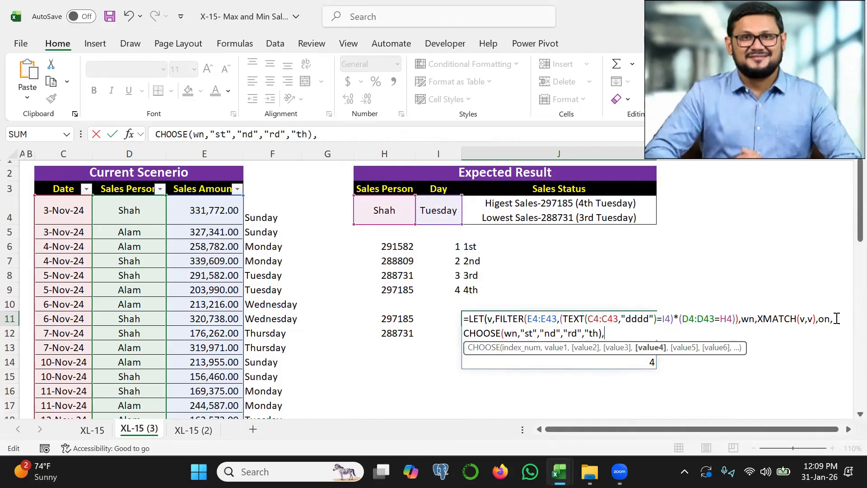
key("Return")
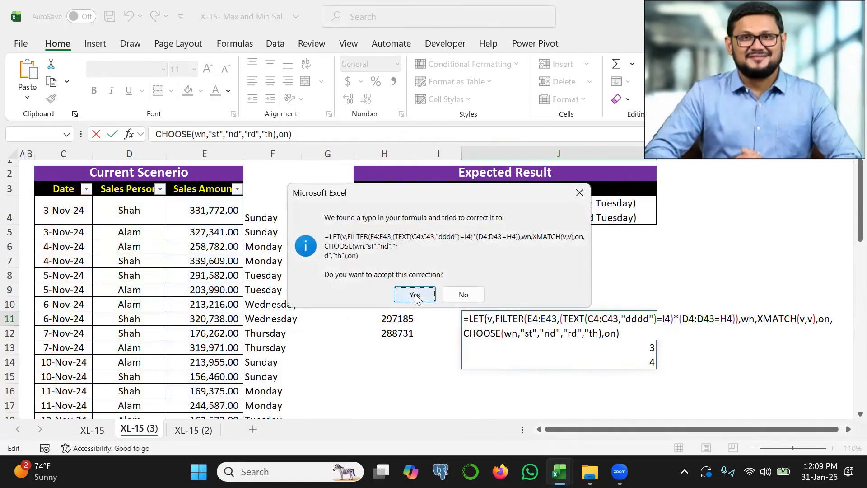
left_click(427, 353)
key("Up")
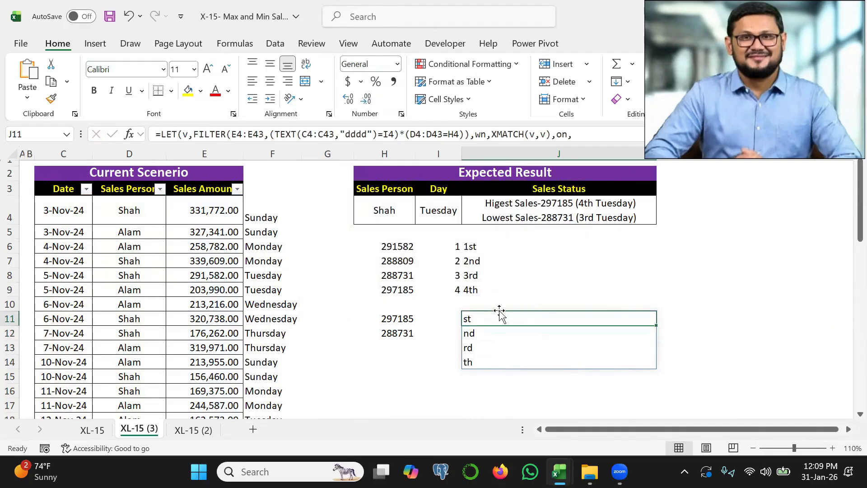
key("Down")
left_click_drag(485, 318, 485, 360)
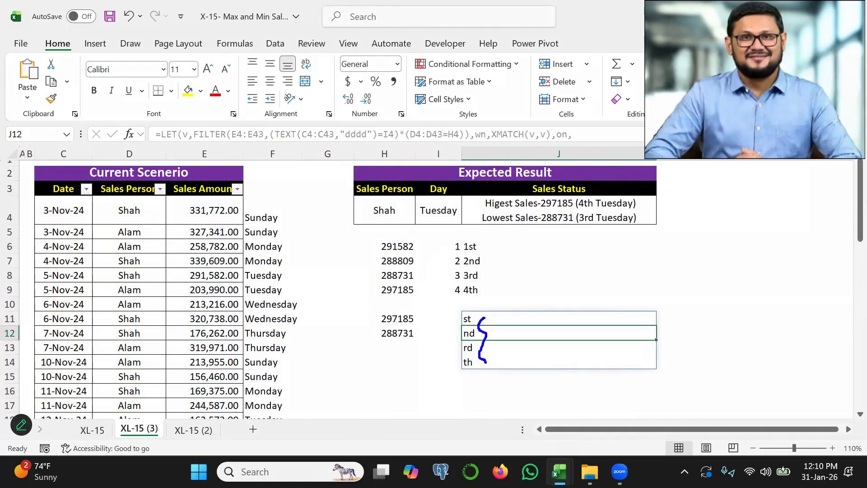
left_click_drag(453, 251, 449, 284)
key("Escape")
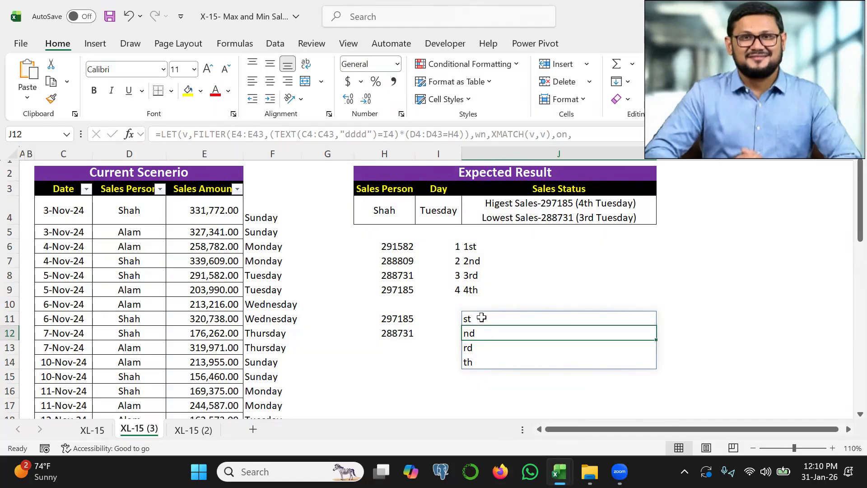
Change the returned result of the J11 LET formula from on to wn&on.
double_click(482, 318)
left_click(628, 334)
key("BackSpace")
key("BackSpace")
key("BackSpace")
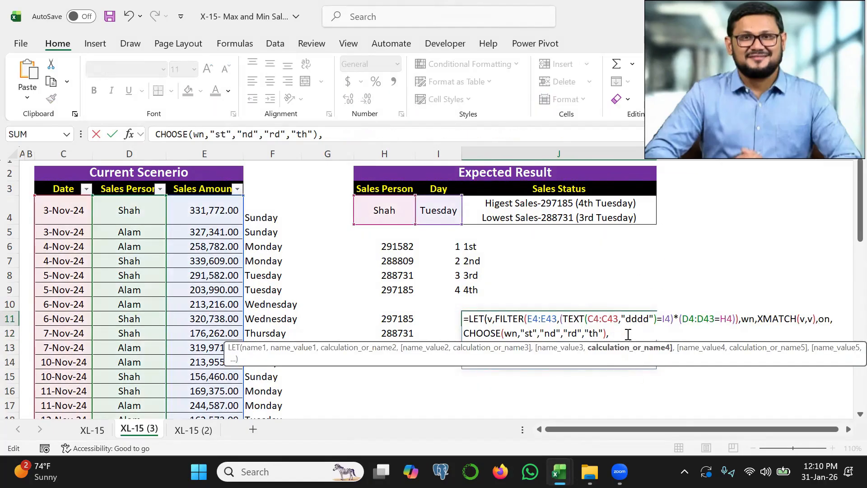
type("wn&on")
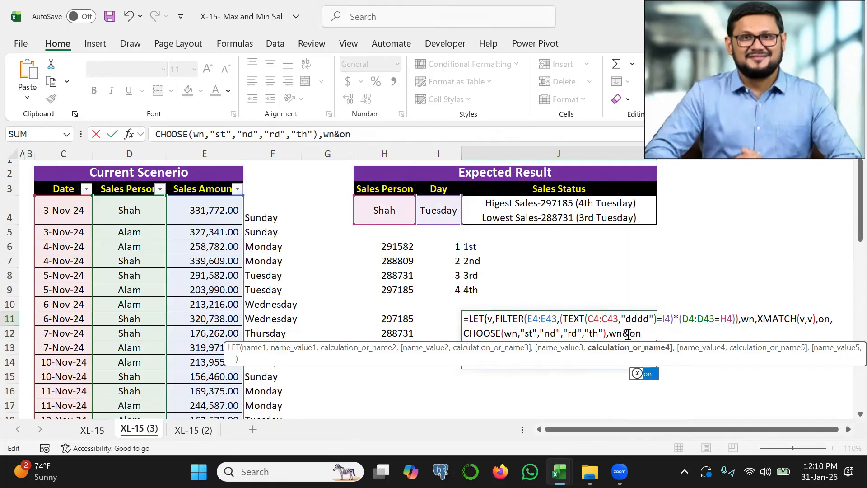
type(")")
key("Return")
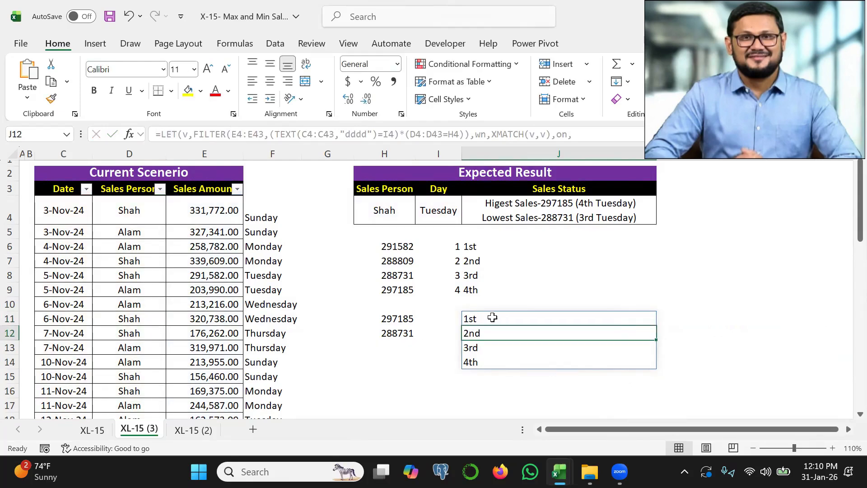
Extend the J11 LET formula after wn&on with a new name, mx, defined as MAX(v).
left_click(493, 319)
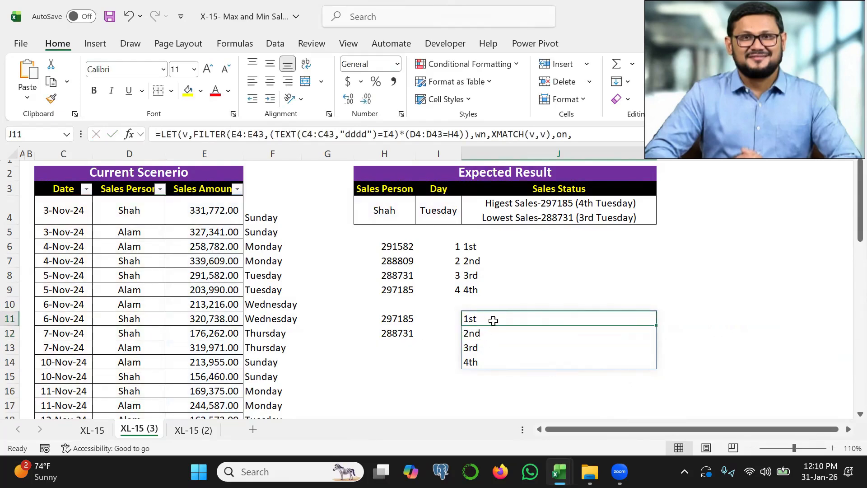
double_click(490, 316)
left_click(645, 334)
key("BackSpace")
type(",")
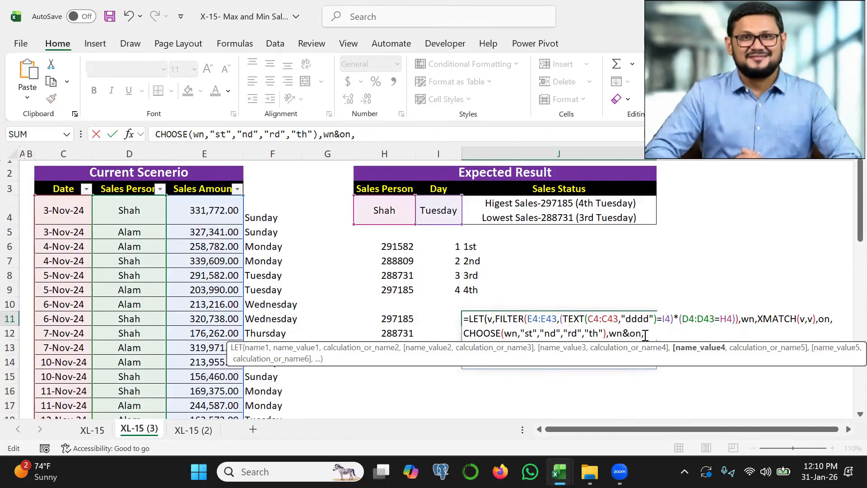
type(" mx,max")
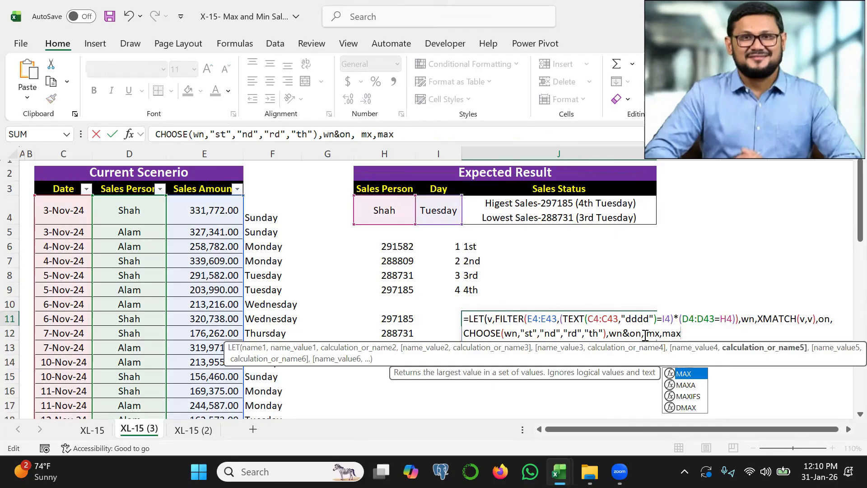
key("Tab")
type("v),")
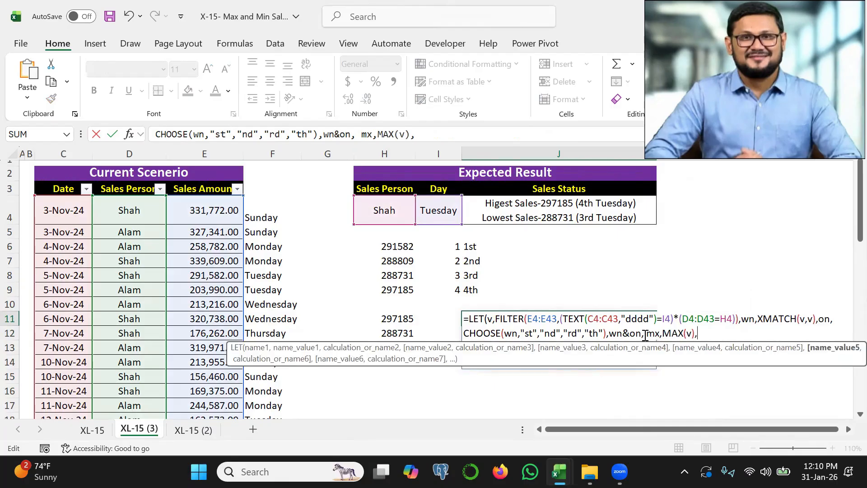
type("mn,")
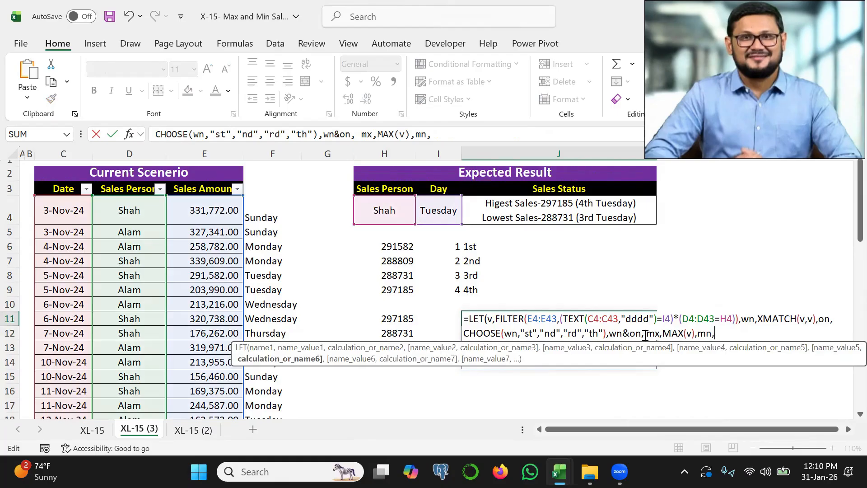
type("max")
Add the name mn defined as min(v) to the J11 formula, followed by a line break.
key("BackSpace")
key("BackSpace")
type("in")
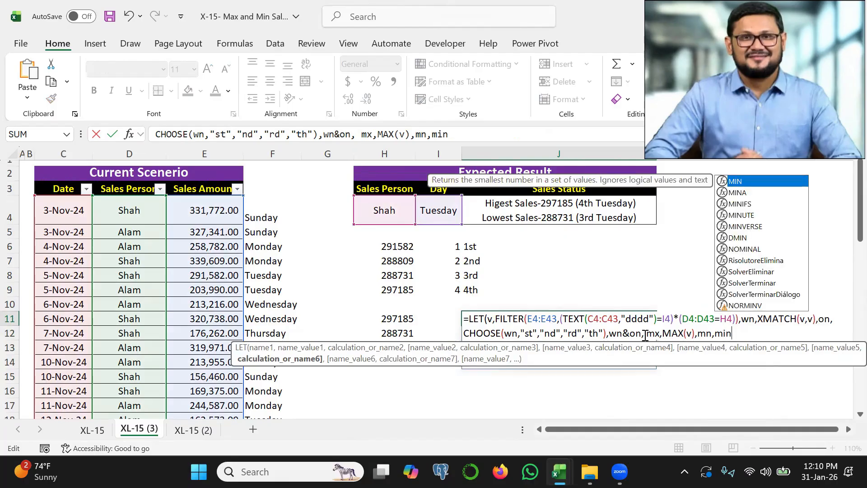
type("(v),")
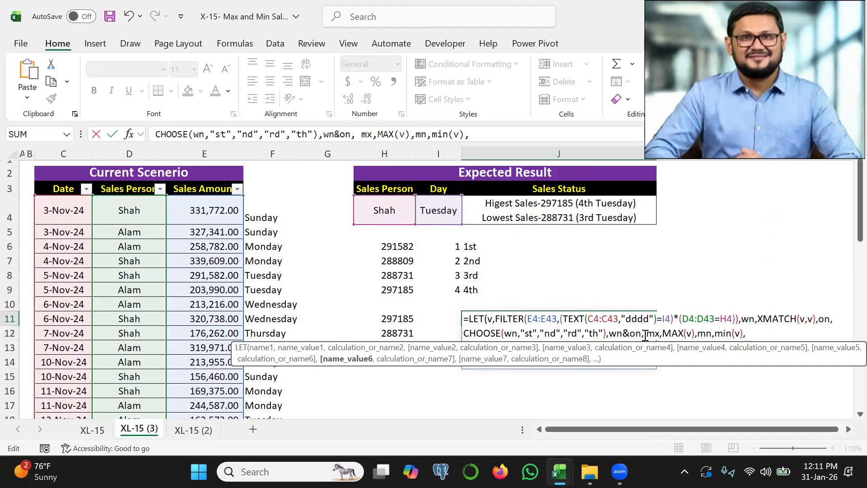
key("alt+Return")
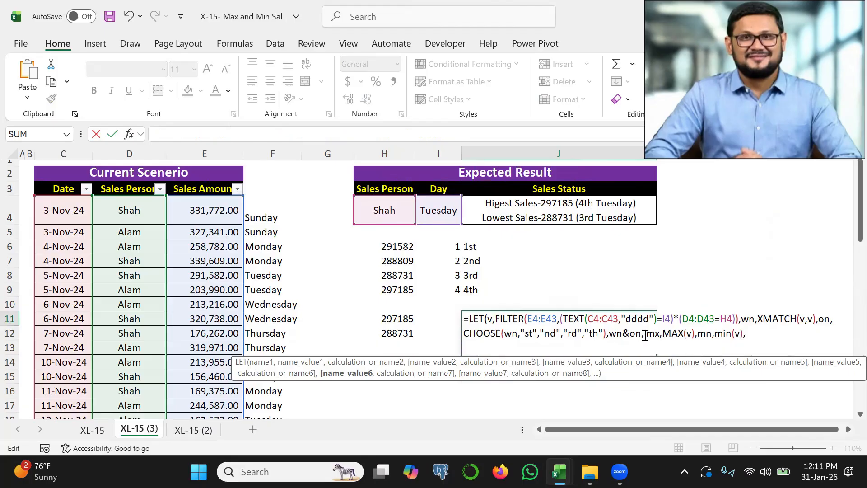
Begin the formula's final output on the new line with "Highest Sales-"&mx&" ("&.
type("\"Highest Sales-\"&")
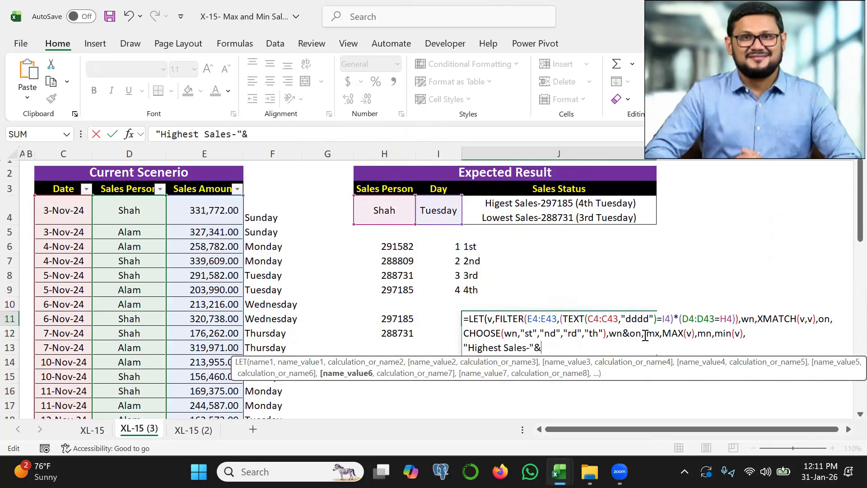
type("mx&\"(")
left_click(566, 347)
type("(\"&")
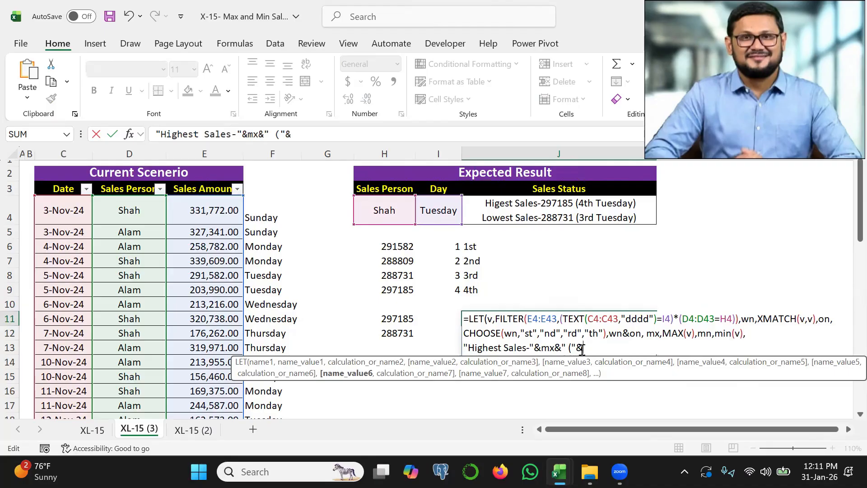
type("XLOOKUP(")
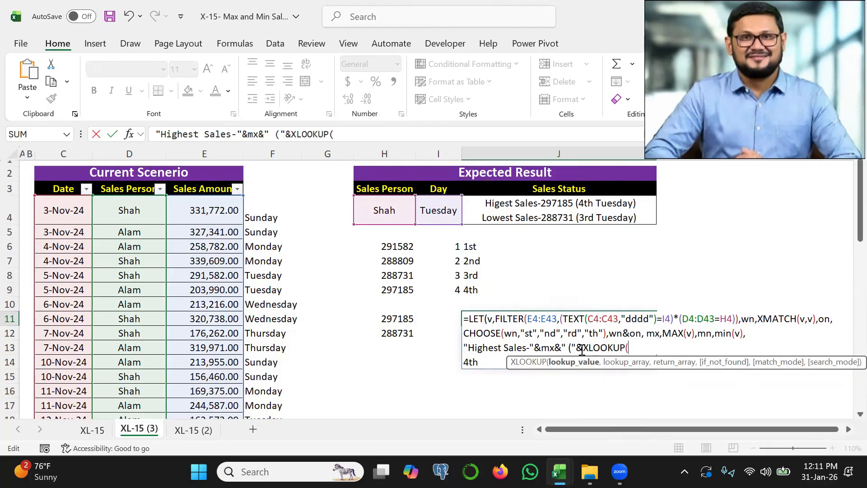
type("mx,")
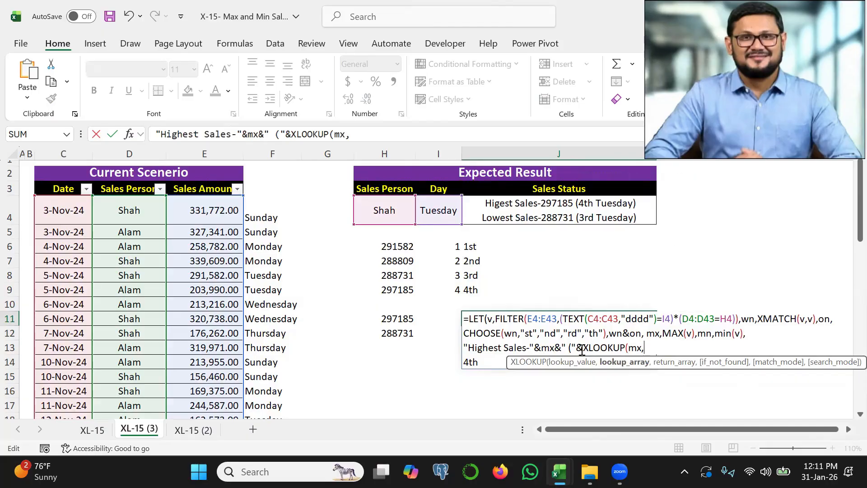
type("v")
Append XLOOKUP(mx,v,j) to the Highest Sales text in the J11 formula.
type(",")
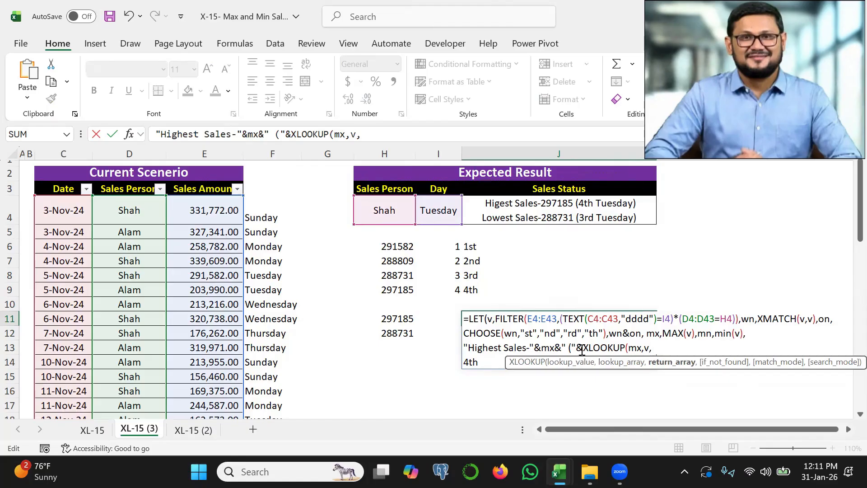
type("j")
Assign the name j to the wn&on calculation in the J11 LET formula.
left_click(612, 332)
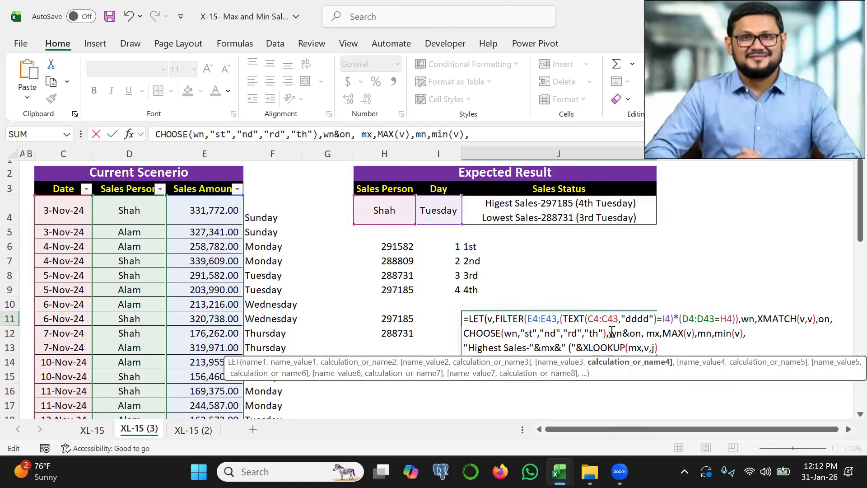
type("j")
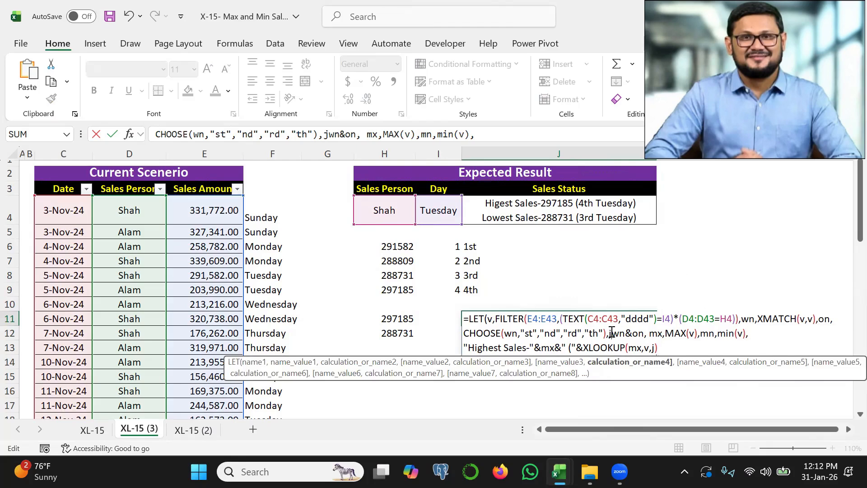
type(",")
Finish the Highest Sales text with &" "&I4&")" after the XLOOKUP, then close and commit the LET formula.
left_click(663, 348)
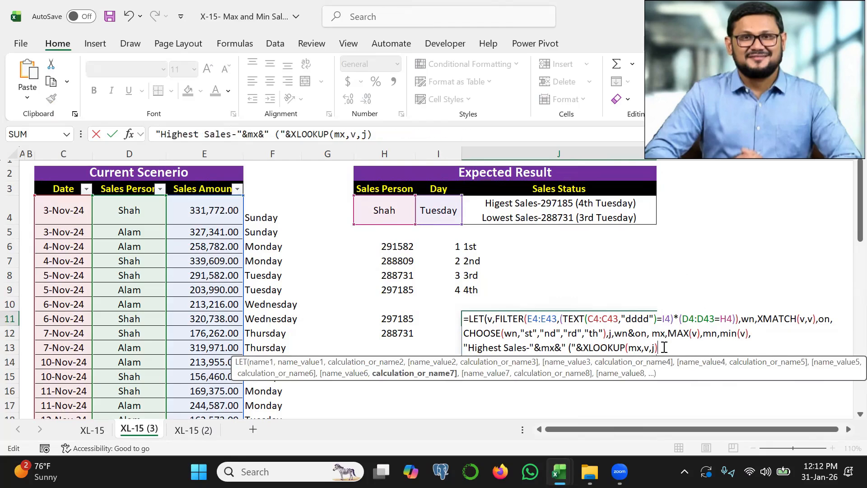
type("&\" \"&")
left_click(443, 210)
type("&\")\"")
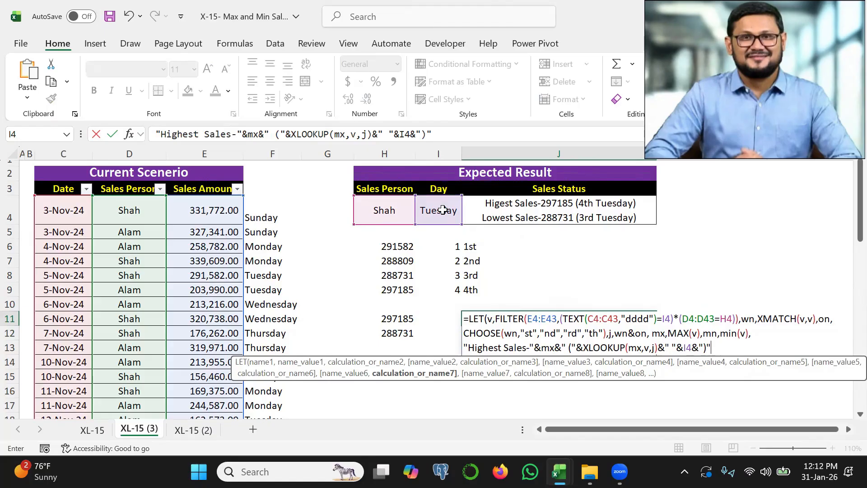
type(")")
key("Return")
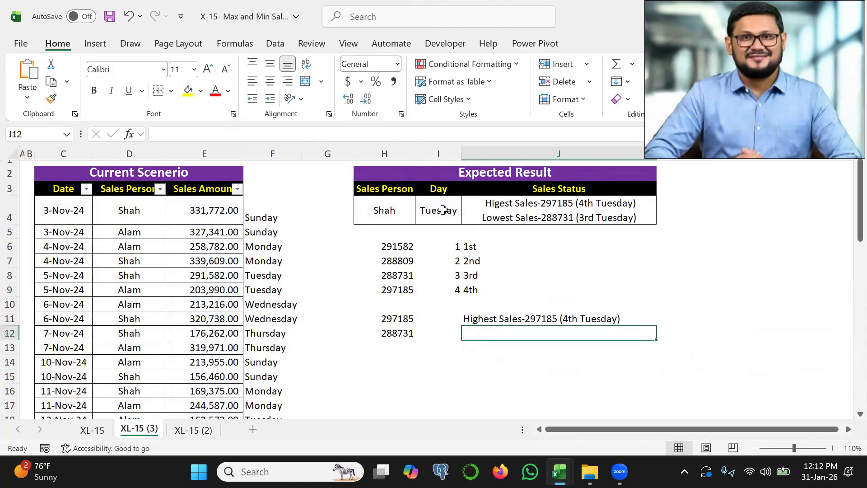
Reopen the J11 formula and copy the whole Highest Sales expression without the LET's closing parenthesis.
key("Up")
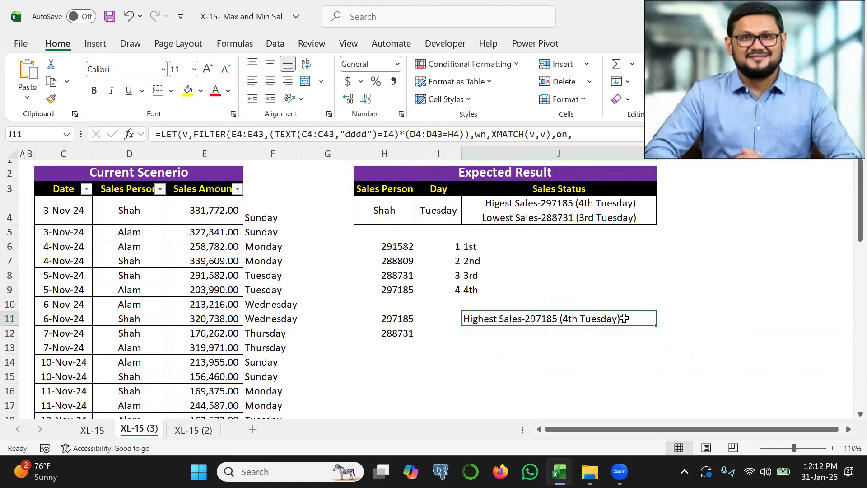
key("F2")
left_click(465, 343)
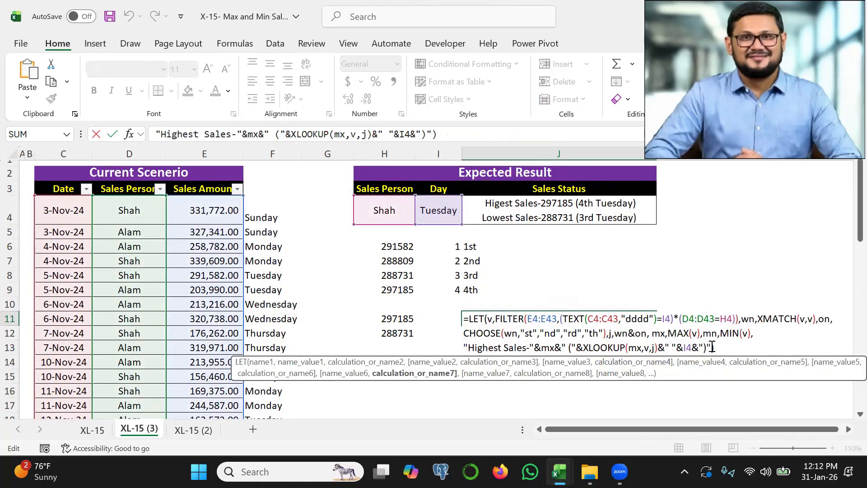
left_click(713, 347, "shift")
key("ctrl+c")
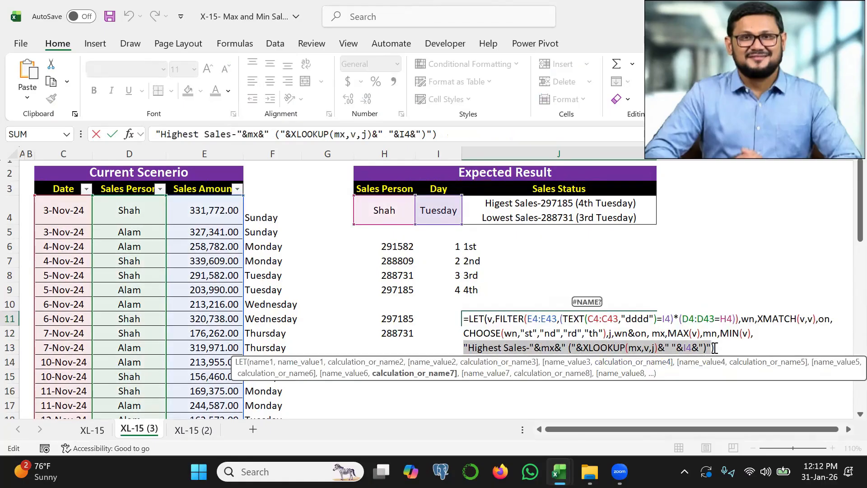
Replace the formula's closing parenthesis with &char(10)& and continue on a new line.
left_click(716, 348)
key("BackSpace")
type("&char")
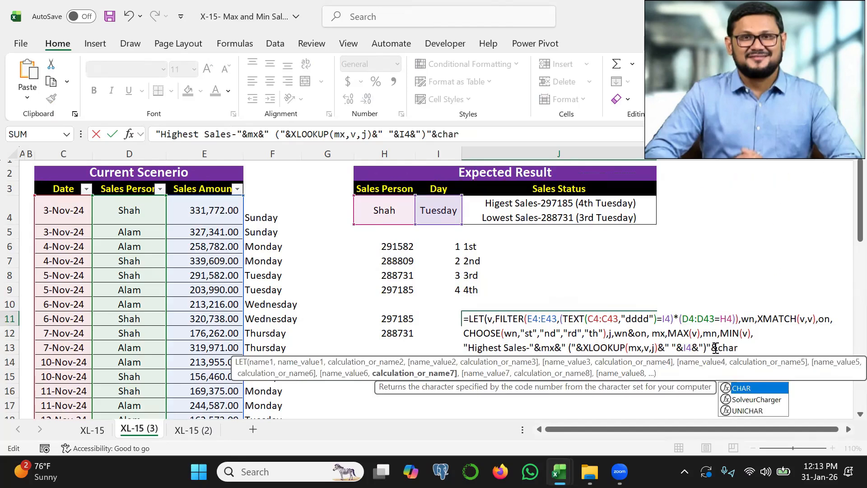
type("(10)")
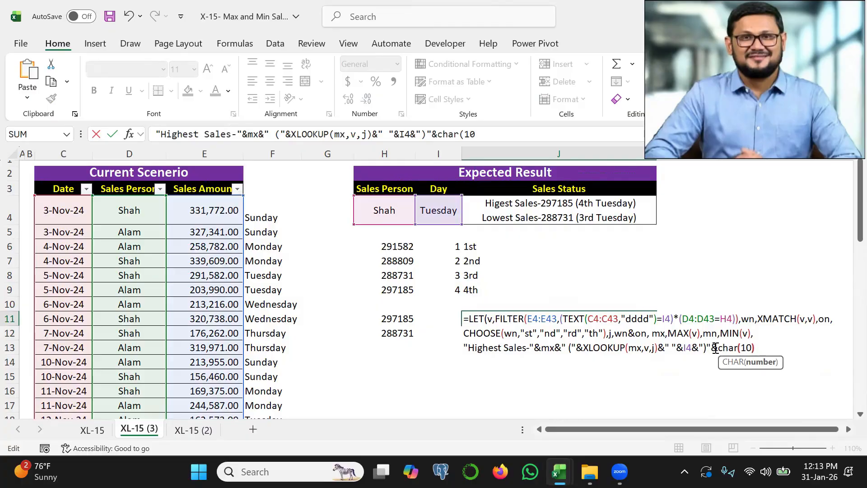
type("&")
key("alt+Return")
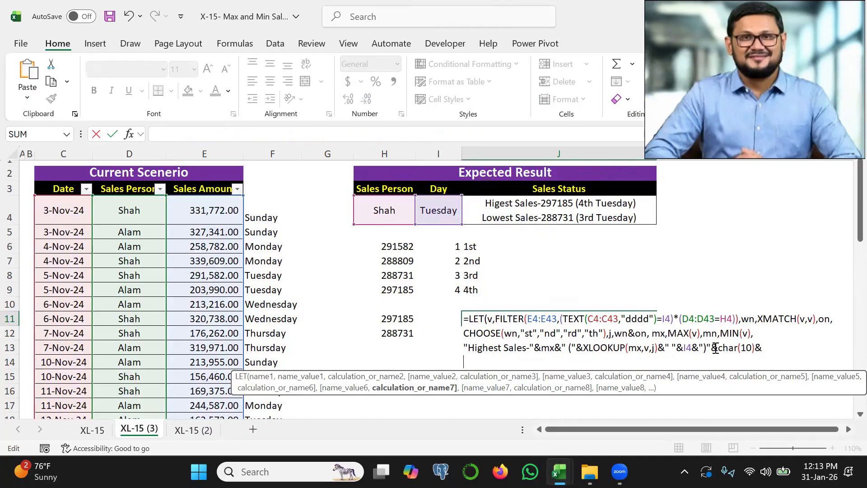
Paste the copied expression on the new line and change its label from Highest to Lowest.
key("ctrl+v")
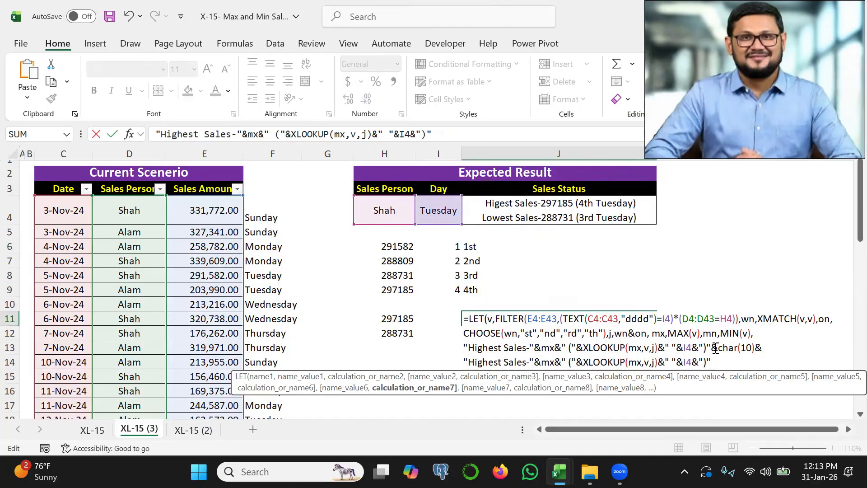
left_click(501, 362)
key("BackSpace")
key("BackSpace")
key("BackSpace")
key("BackSpace")
key("BackSpace")
key("BackSpace")
key("BackSpace")
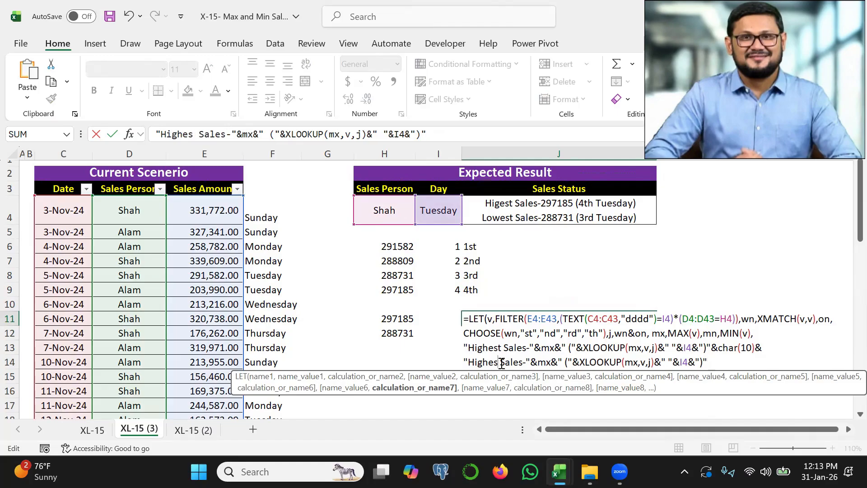
type("Lowest")
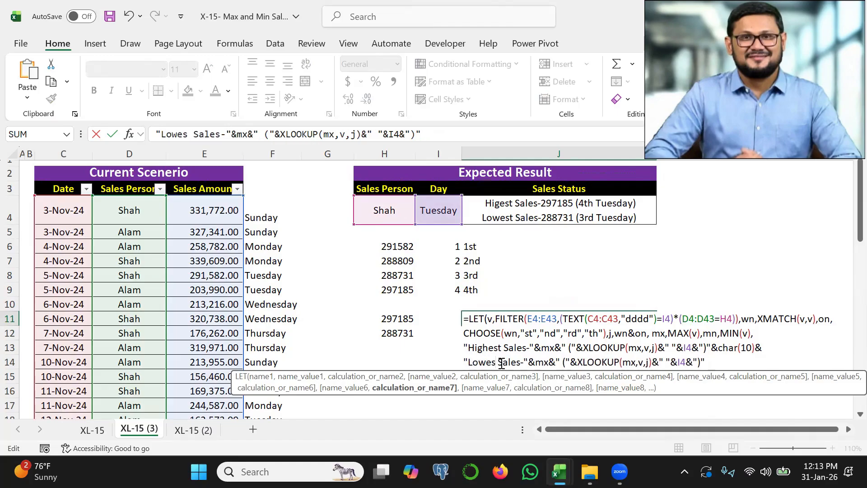
Replace mx with mn in the Lowest Sales expression, both in the concatenated amount and in its XLOOKUP.
left_click(553, 363)
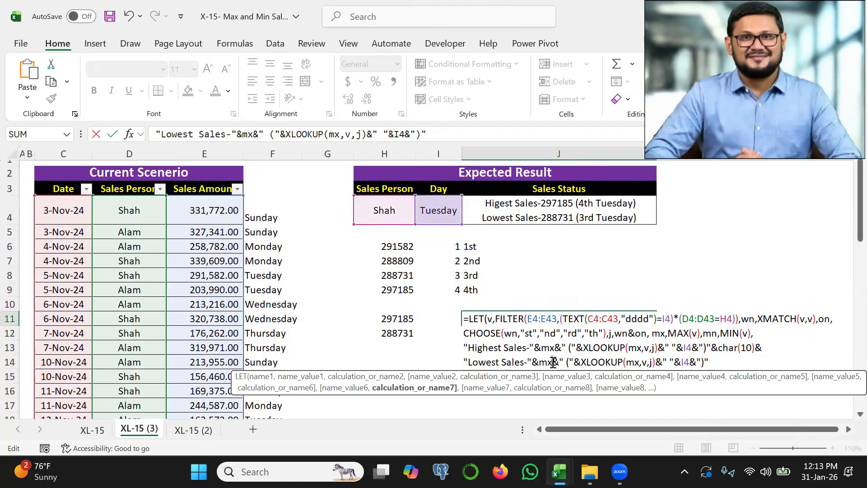
key("BackSpace")
type("n")
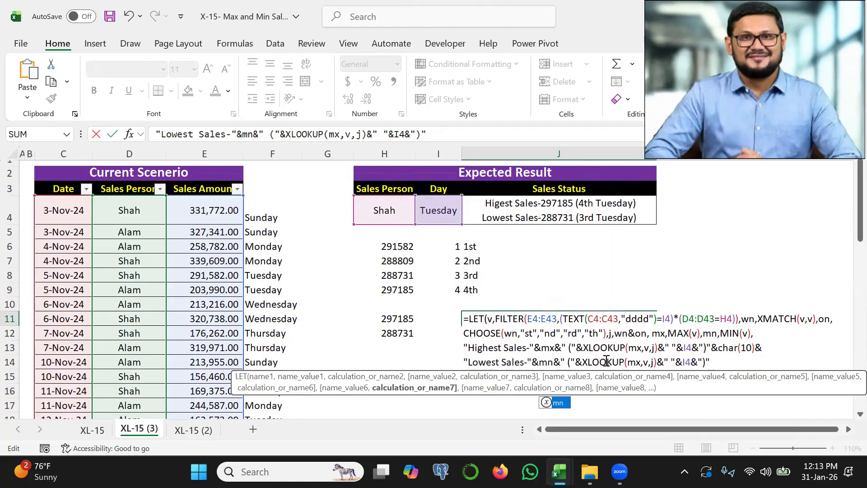
left_click(642, 362)
key("BackSpace")
type("n")
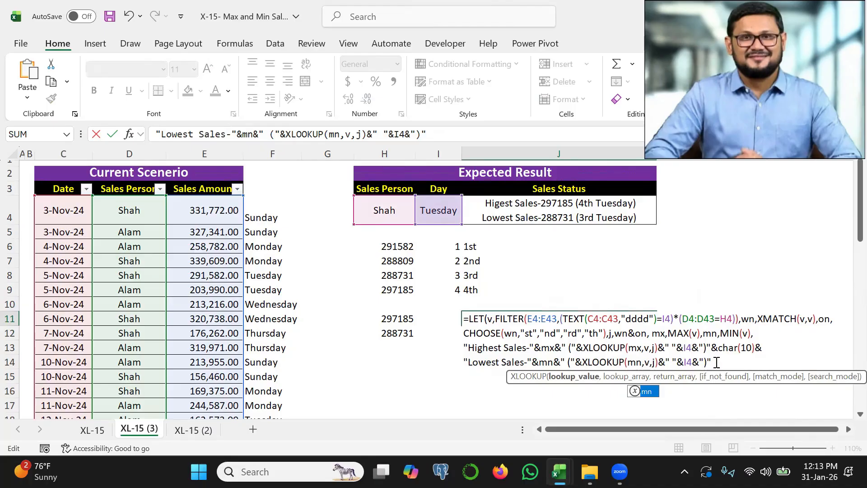
type(")")
Close the LET formula in J11 with a final parenthesis, enter it, and save the workbook.
key("Return")
key("Return")
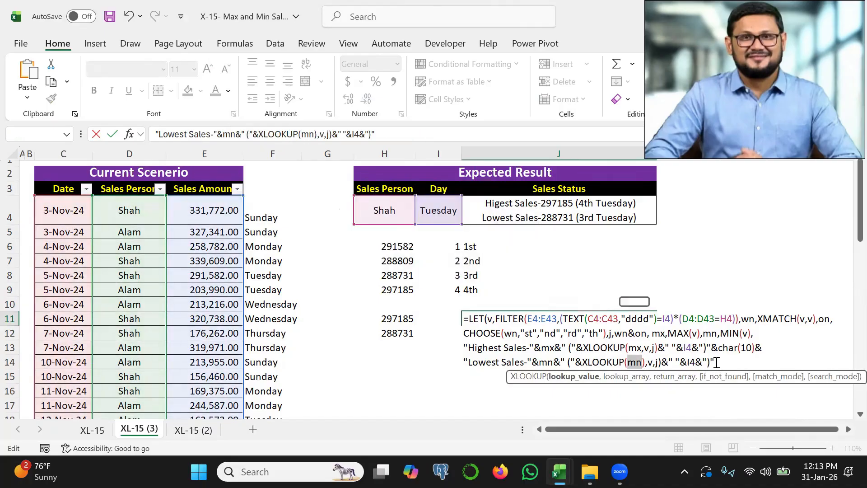
key("ctrl+Return")
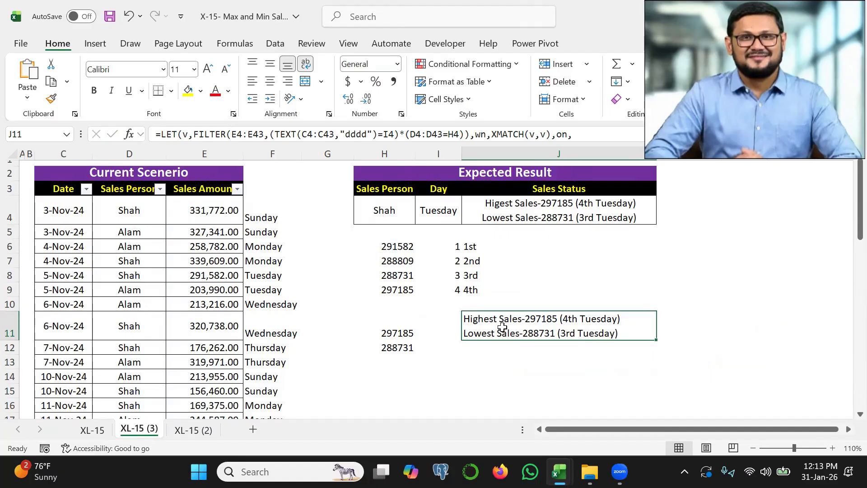
key("ctrl+s")
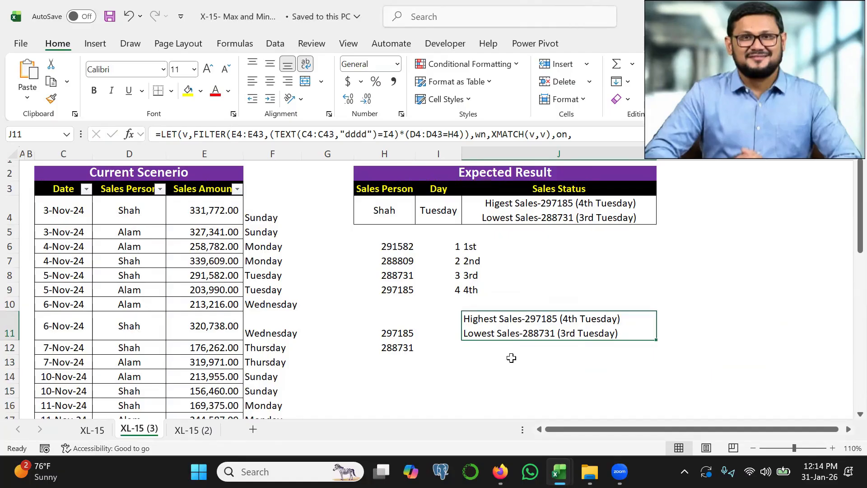
Switch to the LinkedIn challenge post in Firefox, look through the formula solutions in its comments, and return to the Excel workbook.
key("alt+Tab")
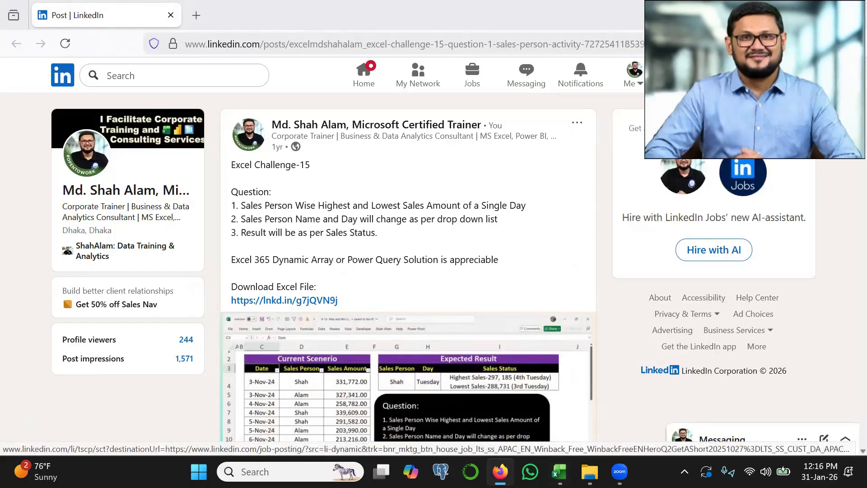
scroll(846, 194, "down", 15)
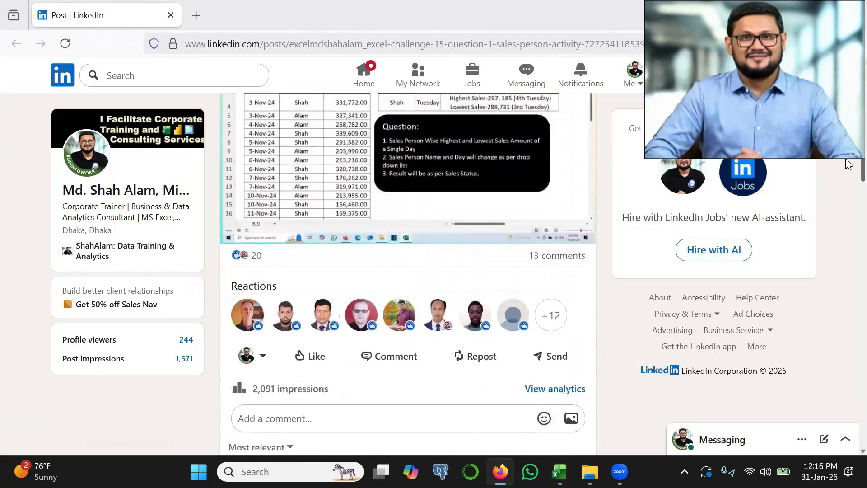
scroll(846, 223, "down", 12)
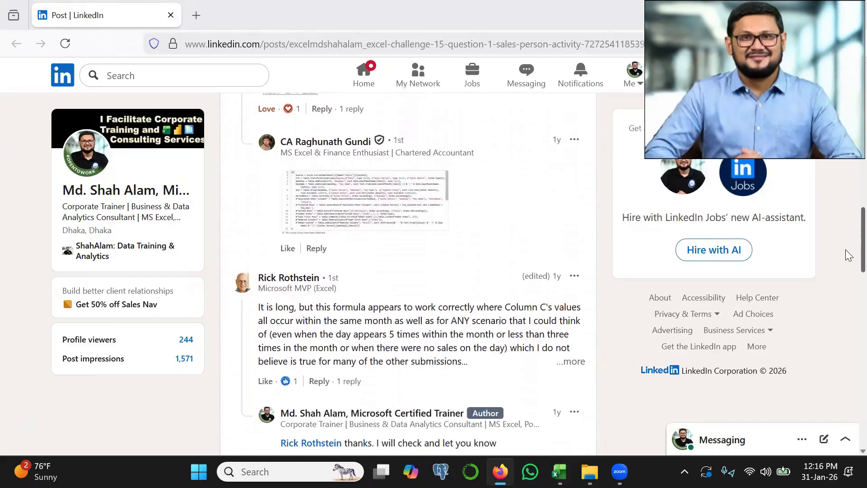
scroll(849, 286, "down", 8)
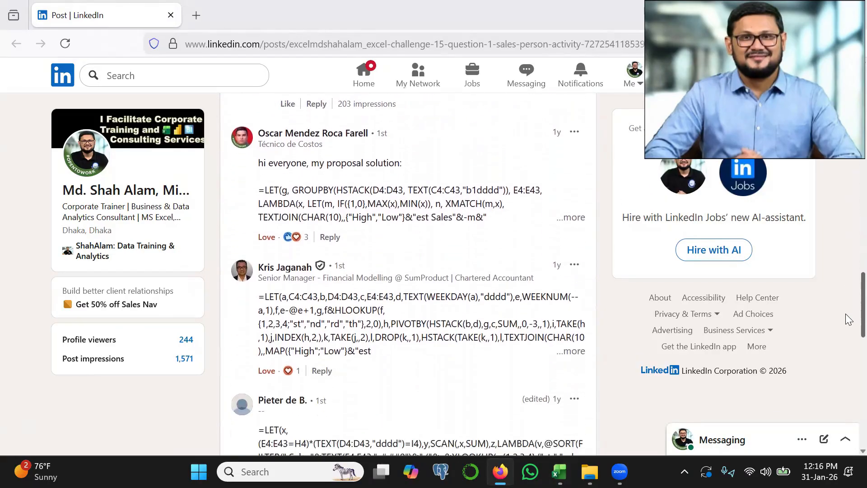
scroll(848, 339, "up", 5)
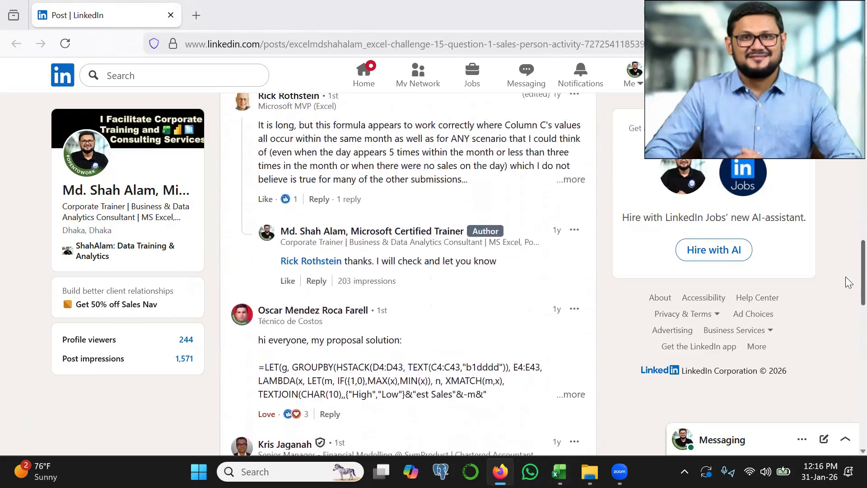
scroll(849, 316, "down", 5)
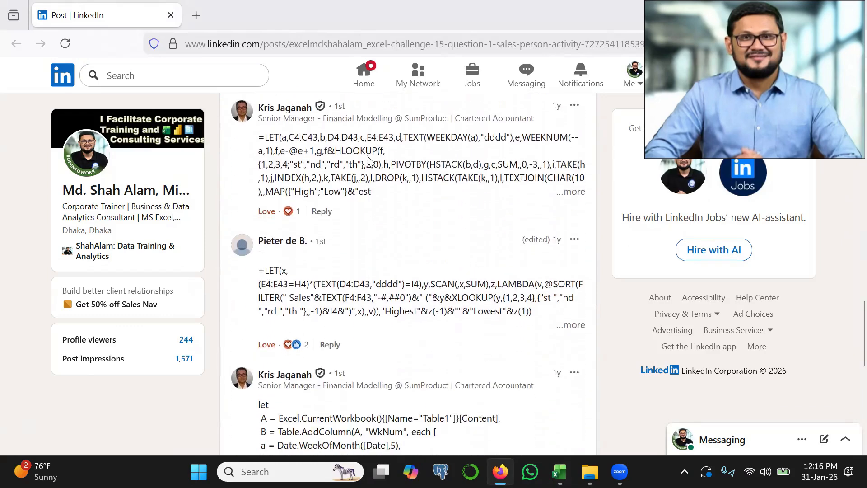
key("alt+Tab")
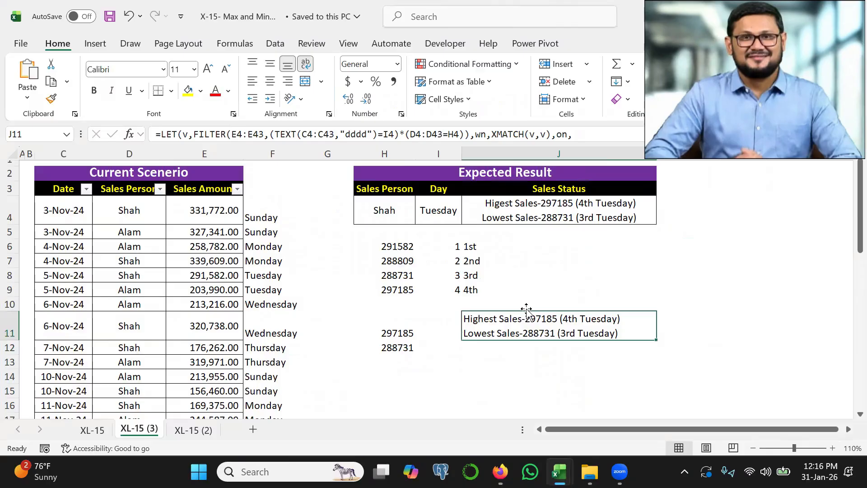